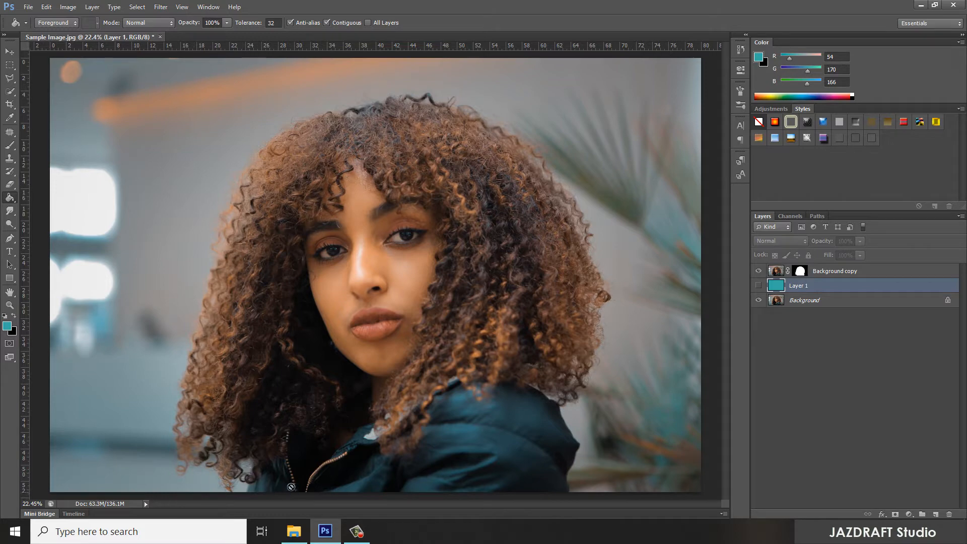
- Show the teal fill layer behind the finished cutout, examine the hair edges up close, and toggle the lower layers' visibility
left_click(759, 285)
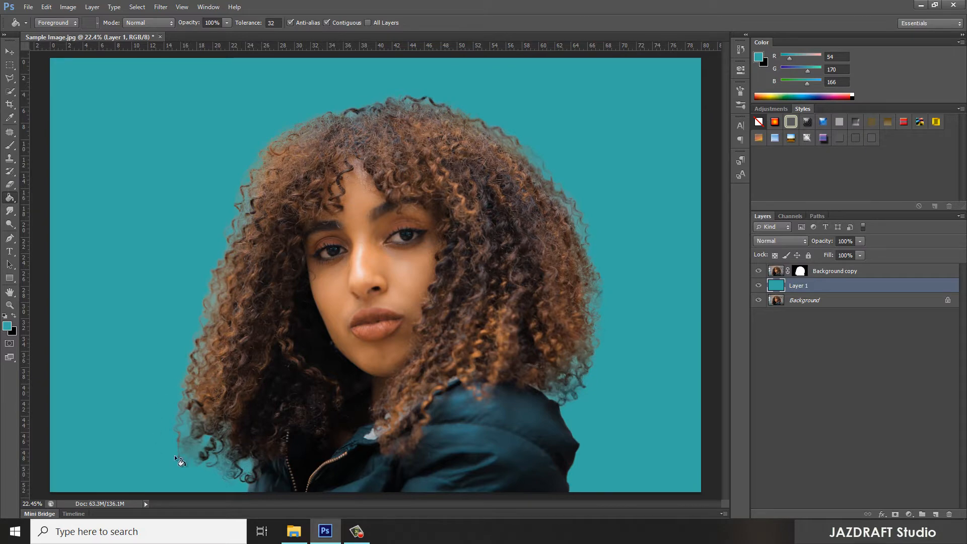
key("ctrl+plus")
key("ctrl+plus")
key("ctrl+plus")
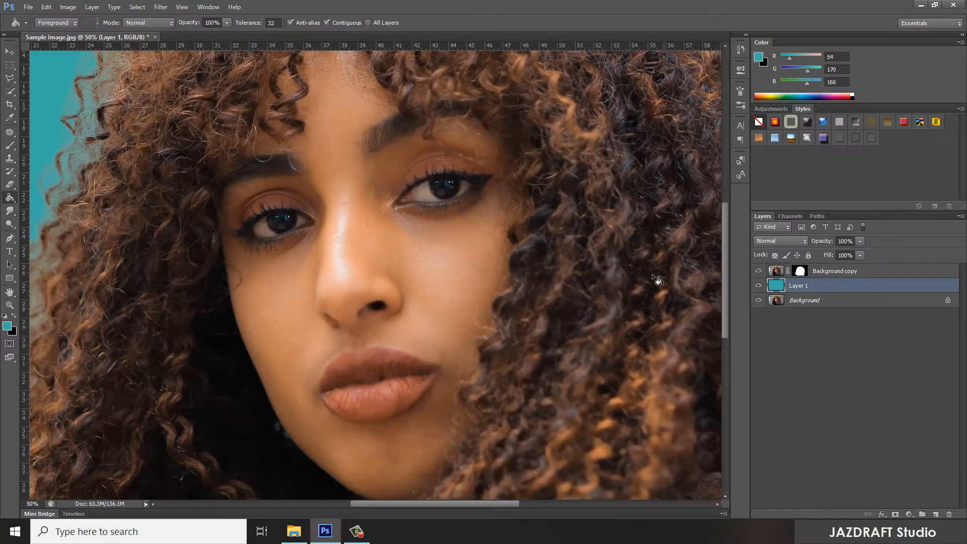
left_click_drag(405, 337, 343, 369)
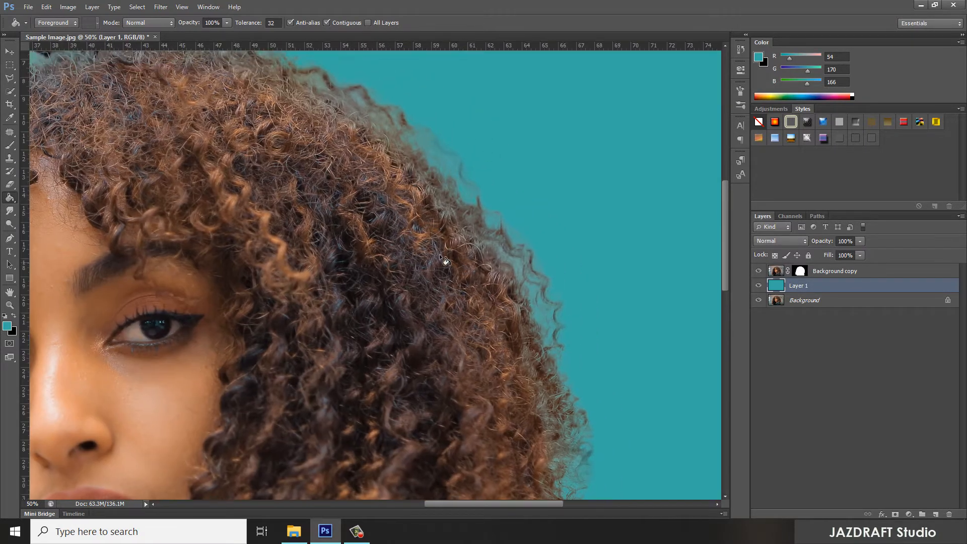
left_click_drag(350, 179, 563, 203)
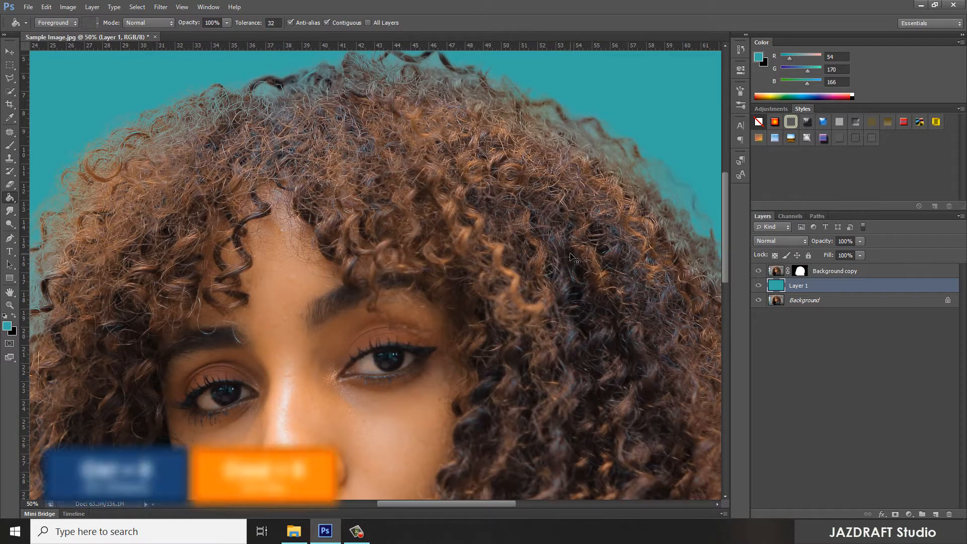
key("ctrl+0")
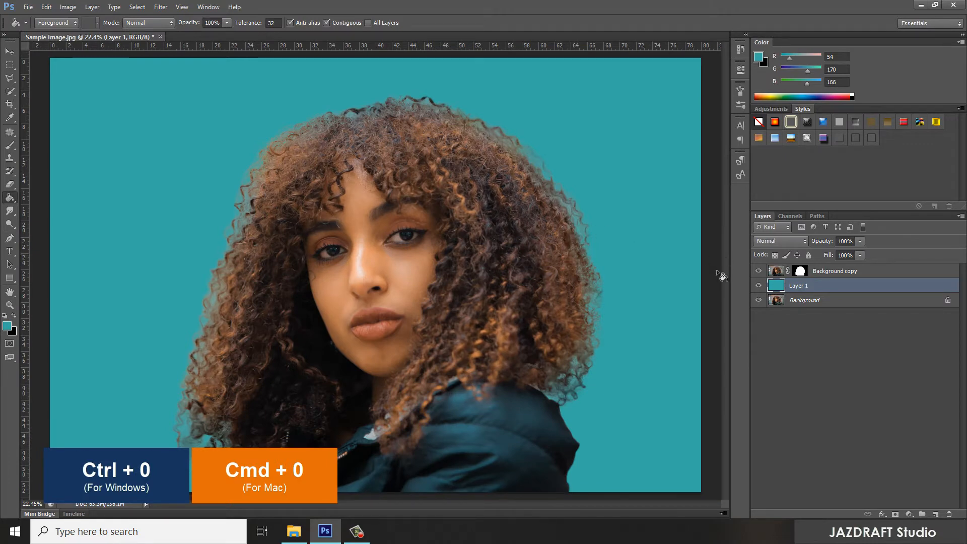
left_click(758, 285)
left_click(758, 300)
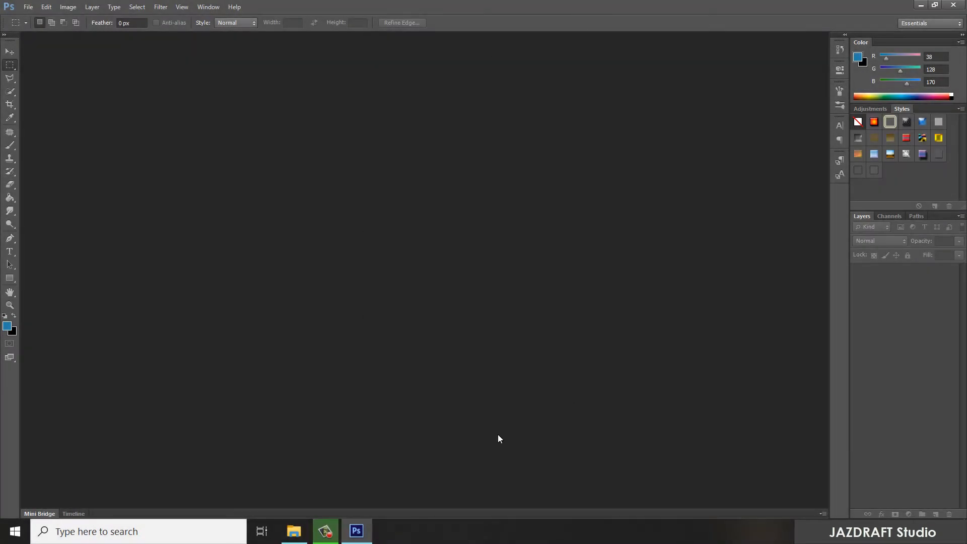
- Open Sample Image.jpg from the file explorer, fit it on screen, and activate the Quick Selection tool
left_click(293, 531)
left_click_drag(670, 277, 350, 111)
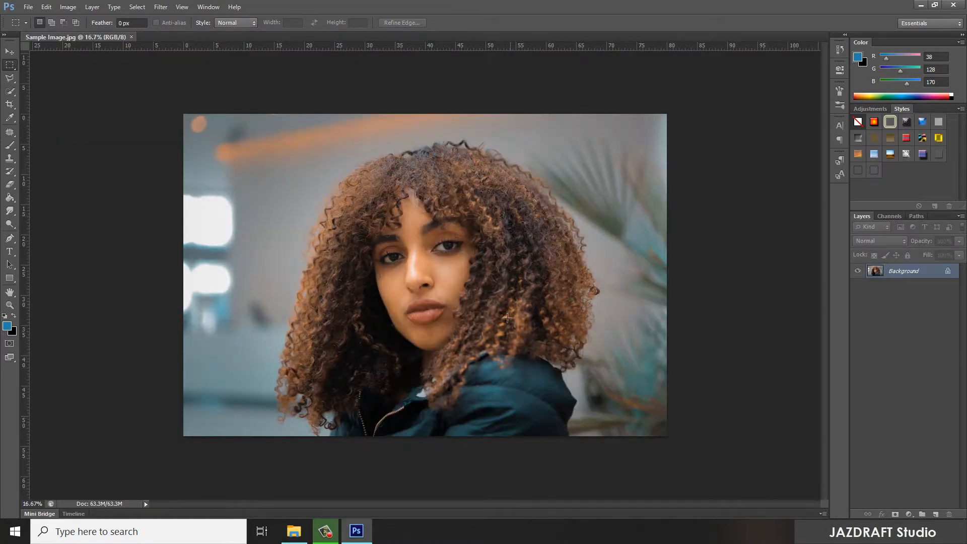
key("ctrl+0")
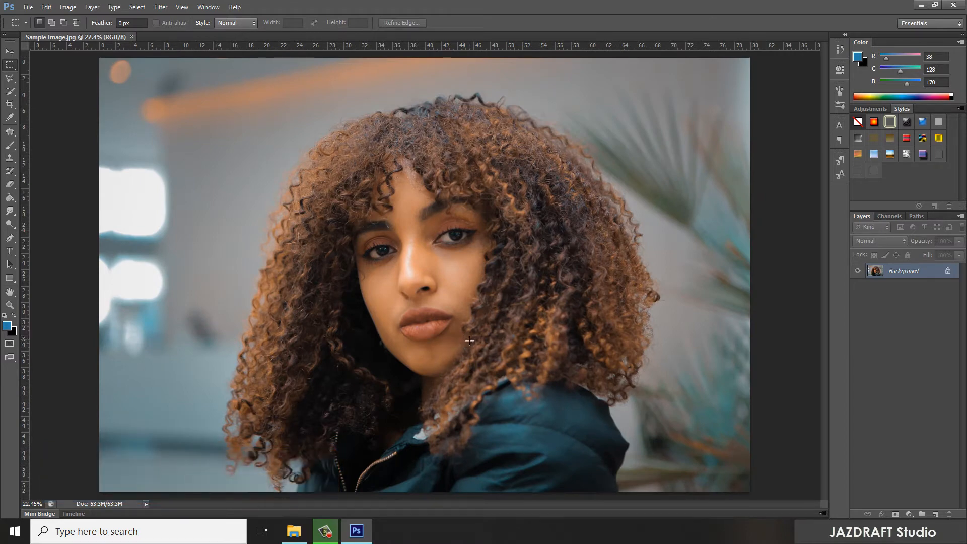
left_click(10, 91)
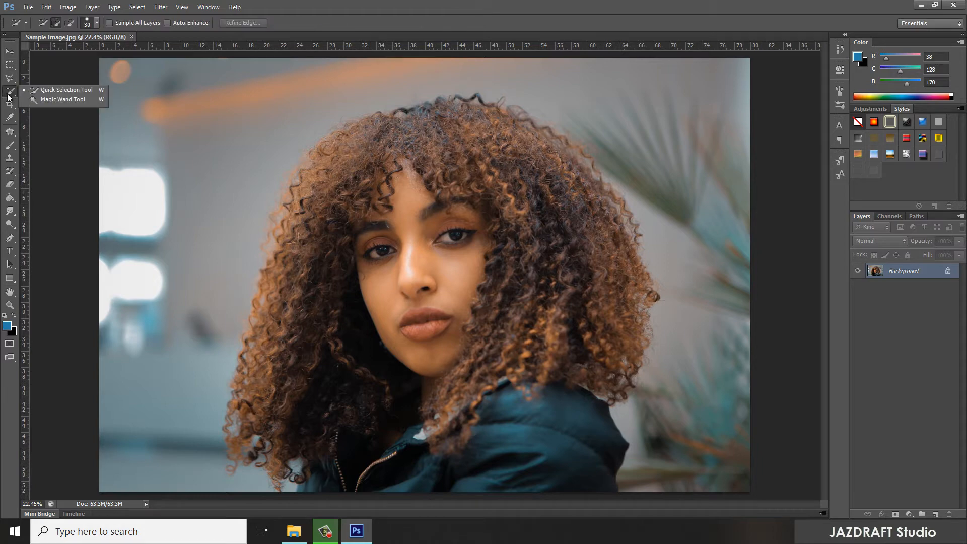
left_click(53, 92)
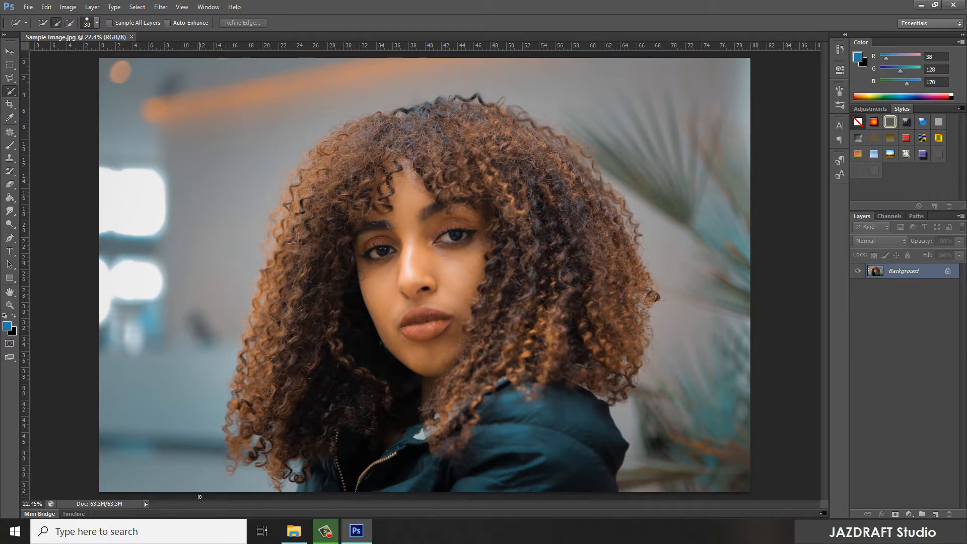
- Select the background around the woman and subtract the hair along the upper-right and lower-left curls from the selection
mouse_move(177, 364)
left_mouse_down()
mouse_move(193, 243)
mouse_move(236, 153)
mouse_move(226, 118)
mouse_move(181, 143)
mouse_move(327, 79)
mouse_move(510, 73)
mouse_move(621, 90)
mouse_move(679, 131)
mouse_move(726, 222)
mouse_move(723, 417)
mouse_move(686, 494)
left_mouse_up()
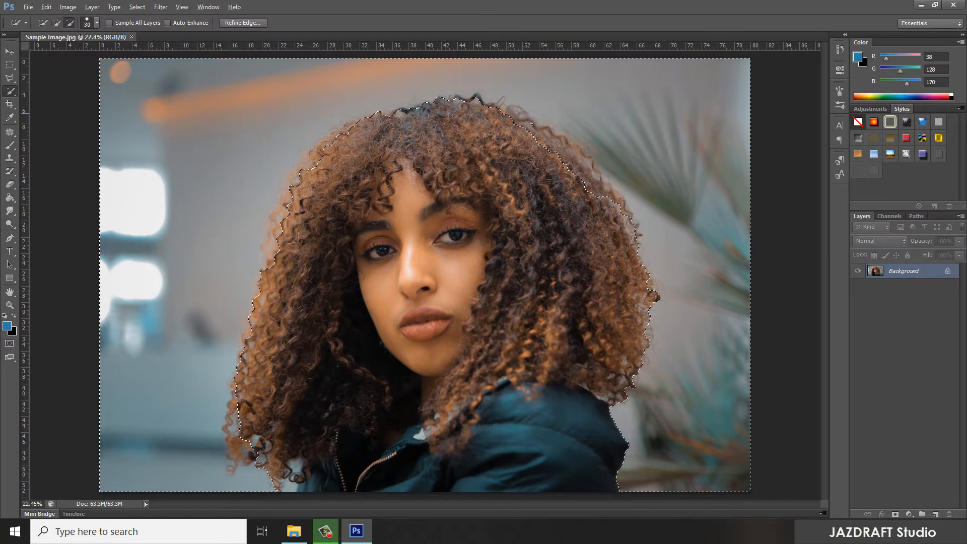
left_click_drag(531, 124, 599, 179)
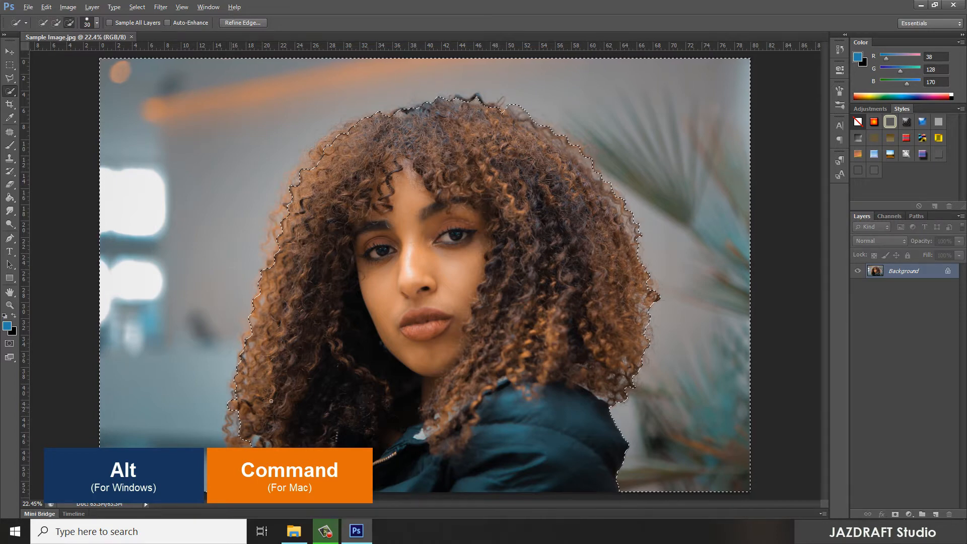
left_click_drag(249, 437, 236, 444)
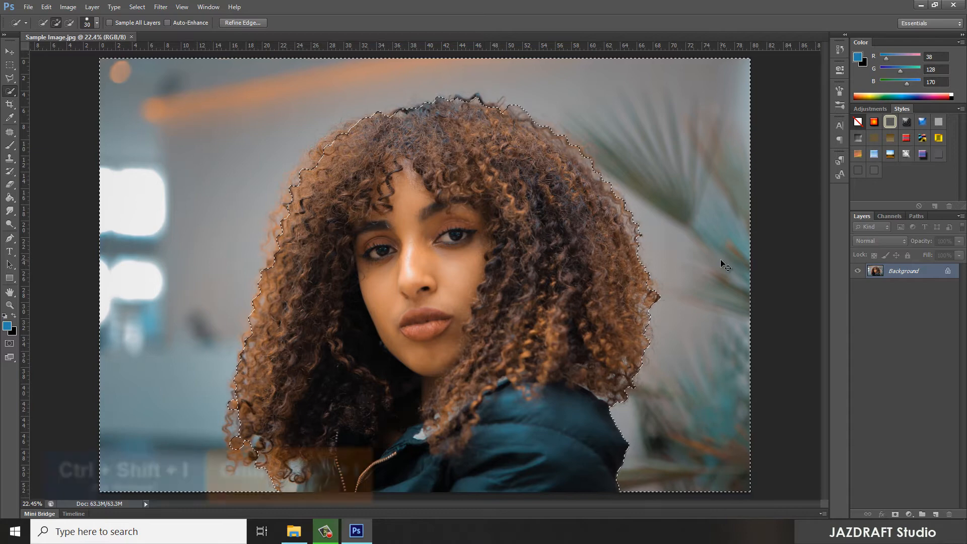
- Invert the background selection, invert it back, and deselect everything
key("ctrl+shift+i")
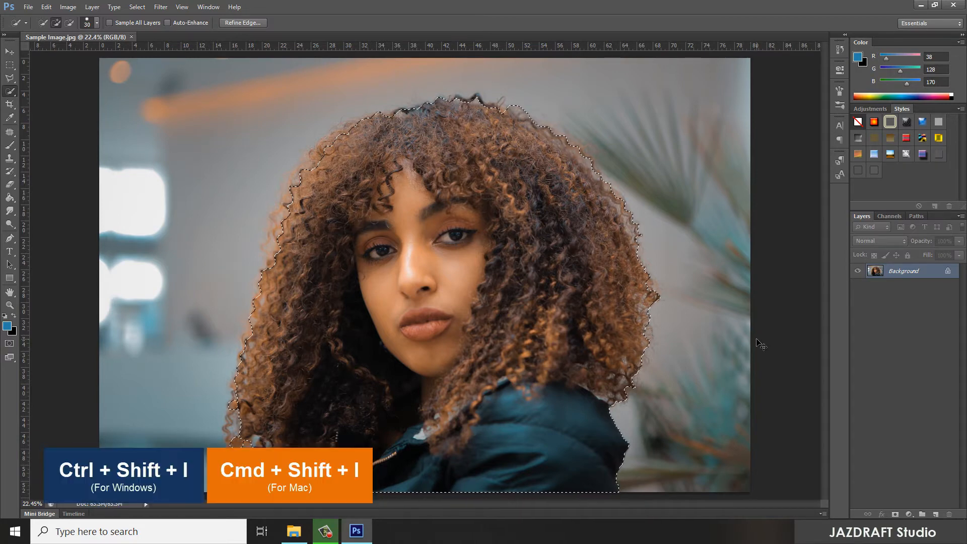
key("ctrl+shift+i")
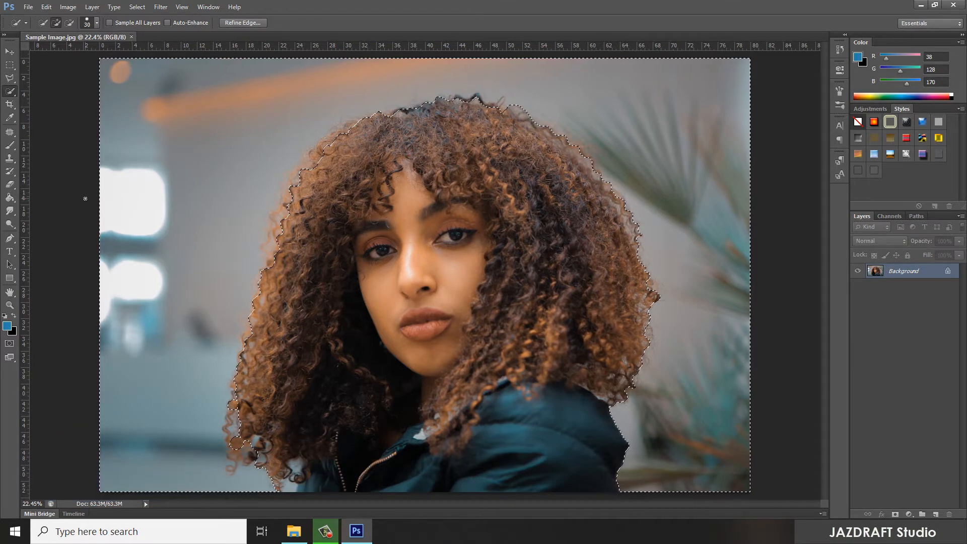
key("ctrl+d")
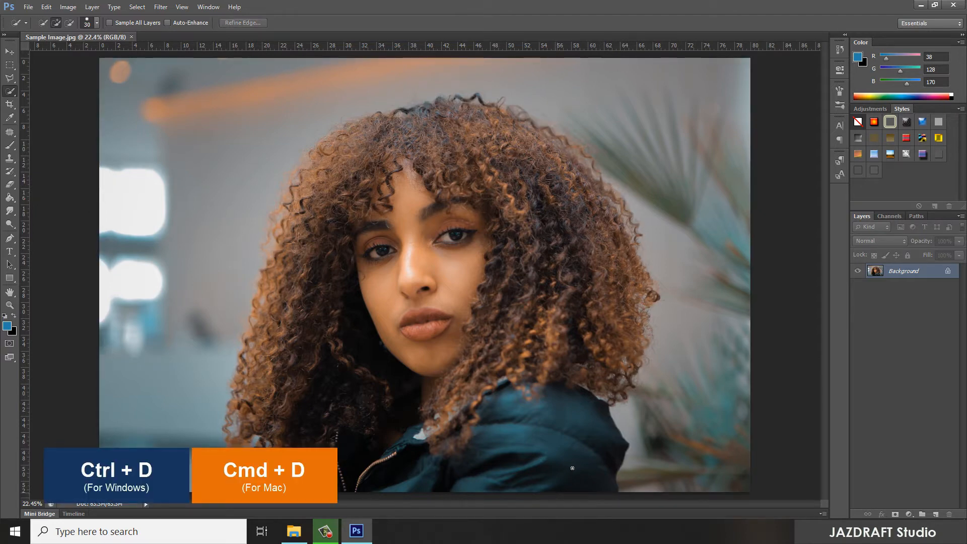
- Quick-select the woman with her jacket and all her hair, and subtract the background gaps between the lower-left curls
mouse_move(572, 468)
left_mouse_down()
mouse_move(544, 365)
mouse_move(595, 323)
mouse_move(602, 352)
mouse_move(613, 271)
mouse_move(599, 233)
mouse_move(519, 142)
mouse_move(426, 114)
mouse_move(355, 130)
mouse_move(309, 176)
mouse_move(301, 242)
mouse_move(240, 441)
mouse_move(290, 424)
mouse_move(324, 484)
left_mouse_up()
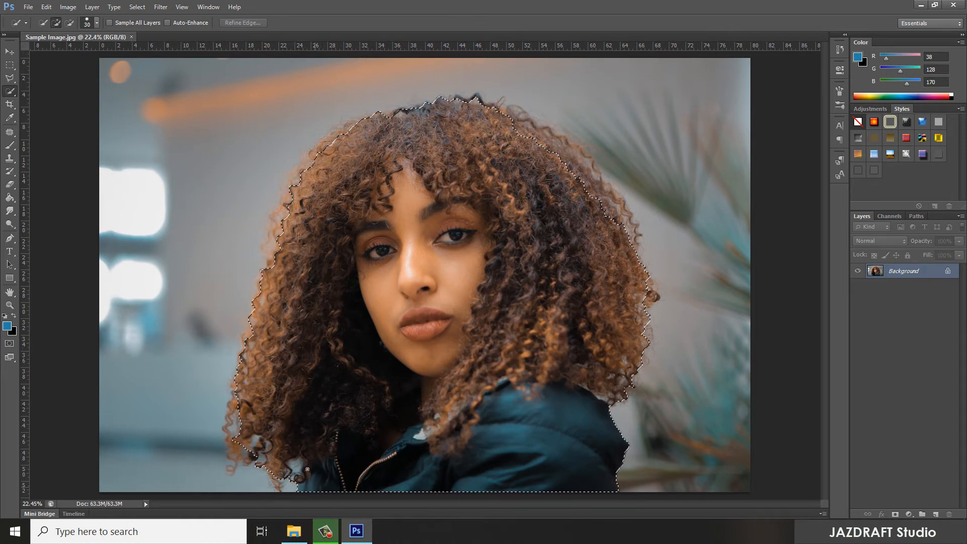
left_click_drag(307, 469, 295, 469)
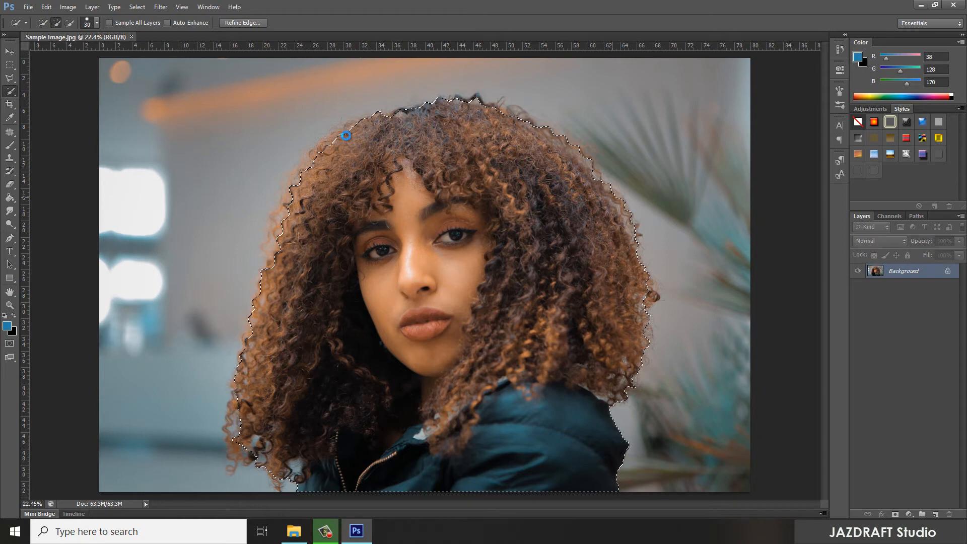
left_click_drag(345, 136, 310, 167)
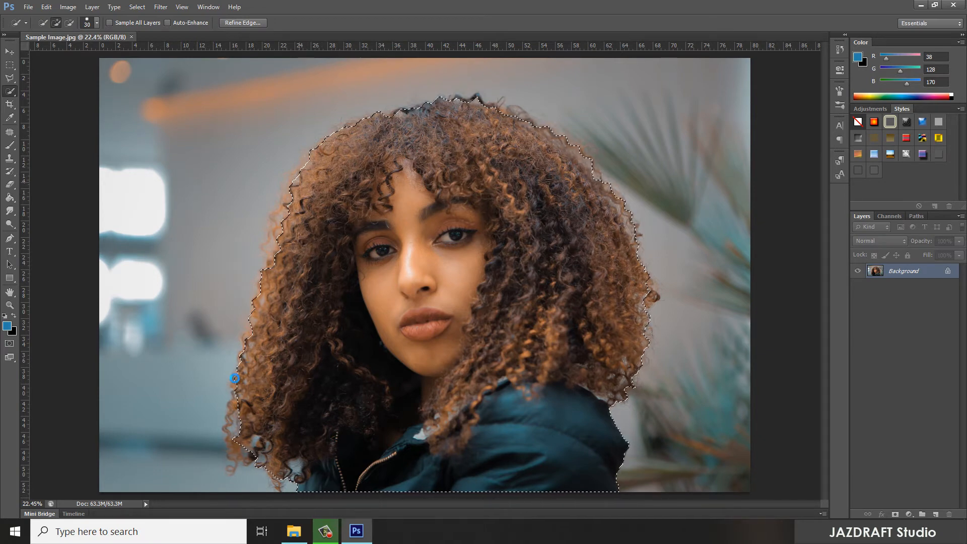
mouse_move(234, 378)
left_mouse_down()
mouse_move(237, 404)
mouse_move(253, 422)
mouse_move(243, 436)
mouse_move(229, 434)
mouse_move(236, 458)
left_mouse_up()
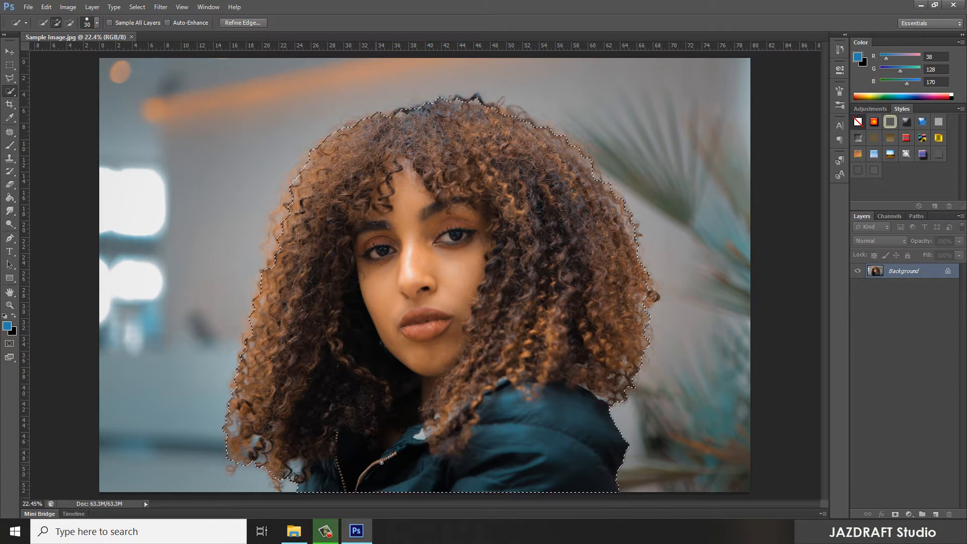
key("alt")
left_click(297, 466)
left_click(261, 460)
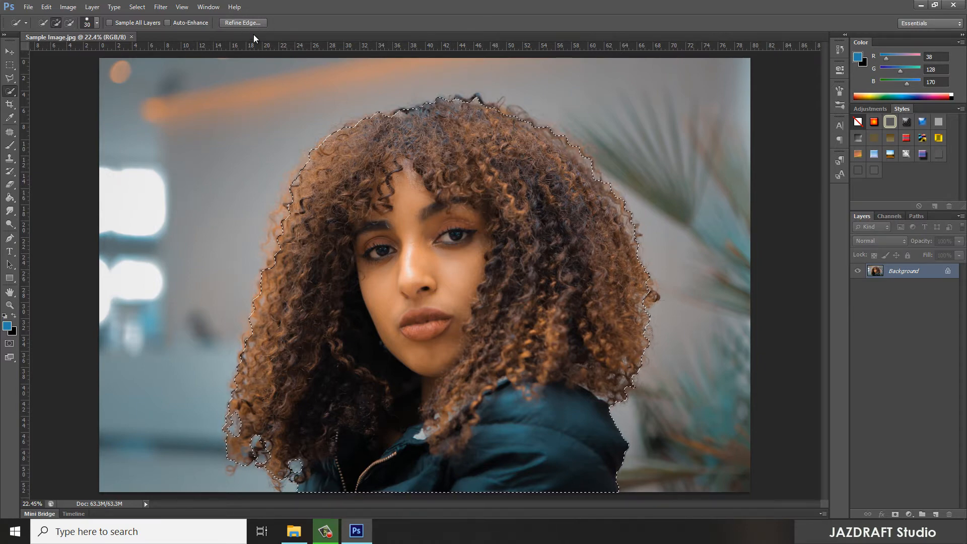
- Open Refine Edge for the selection and turn on Smart Radius with a radius of 9 px
left_click(133, 7)
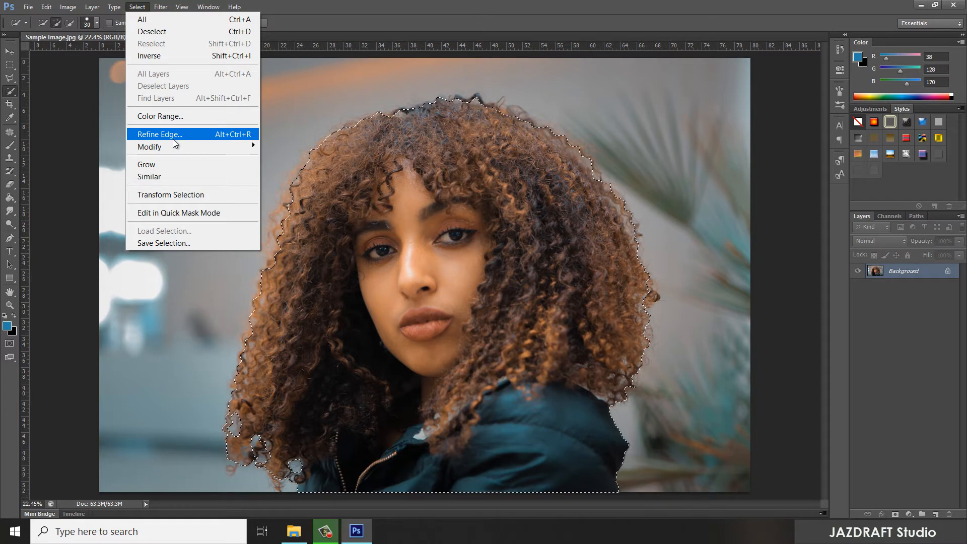
left_click(347, 7)
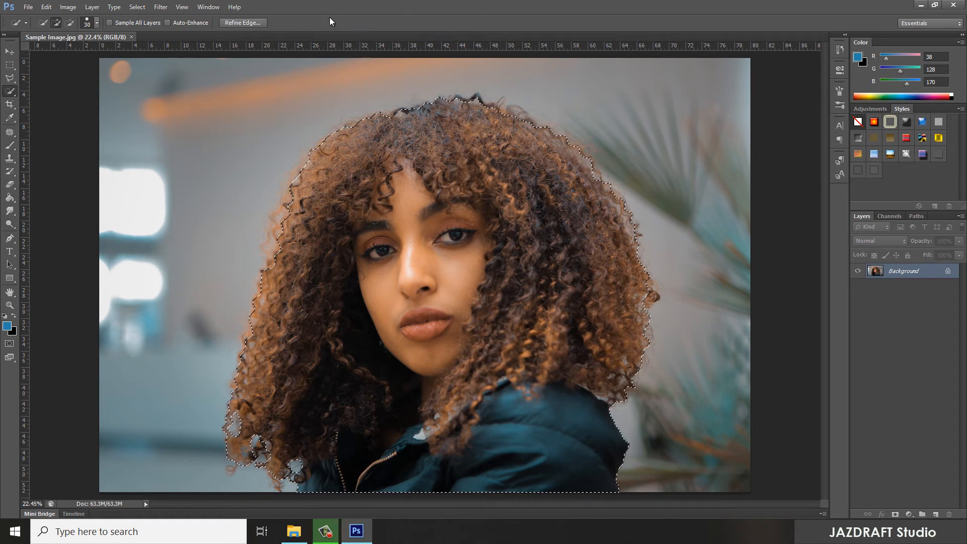
left_click(250, 22)
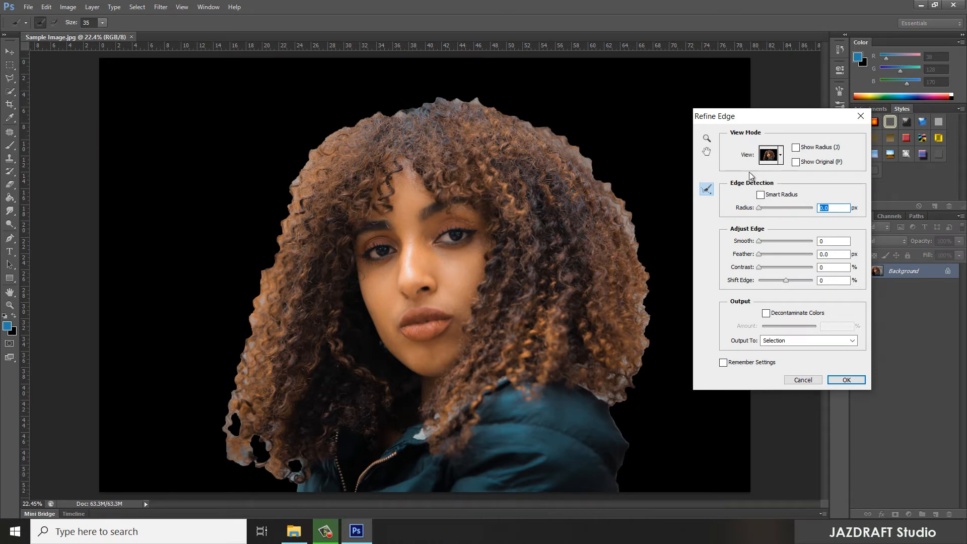
left_click_drag(787, 122, 751, 109)
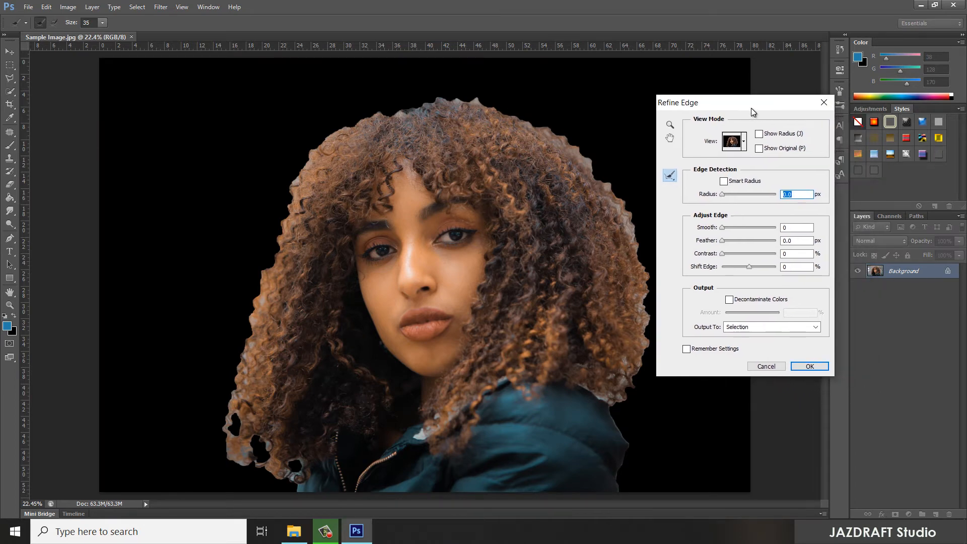
left_click(744, 145)
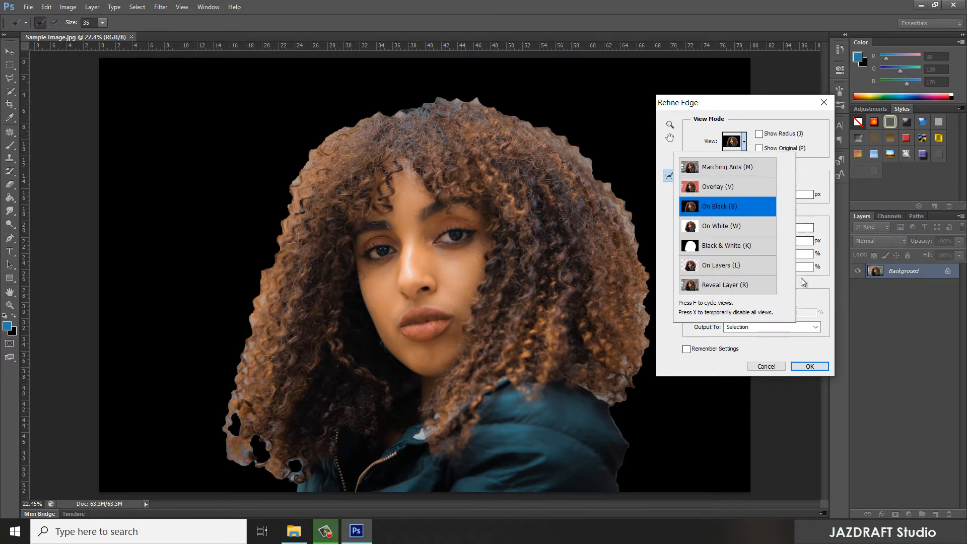
left_click(808, 193)
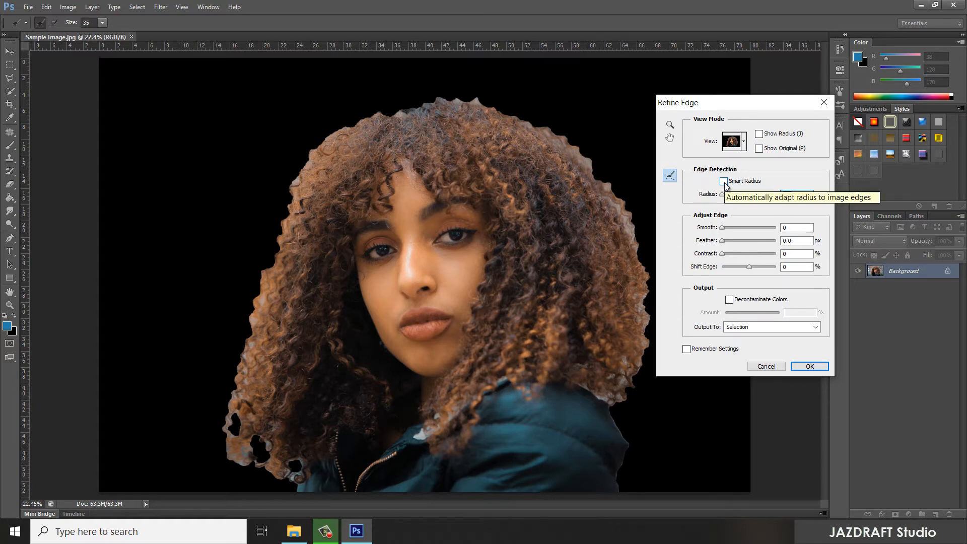
left_click(725, 182)
double_click(800, 196)
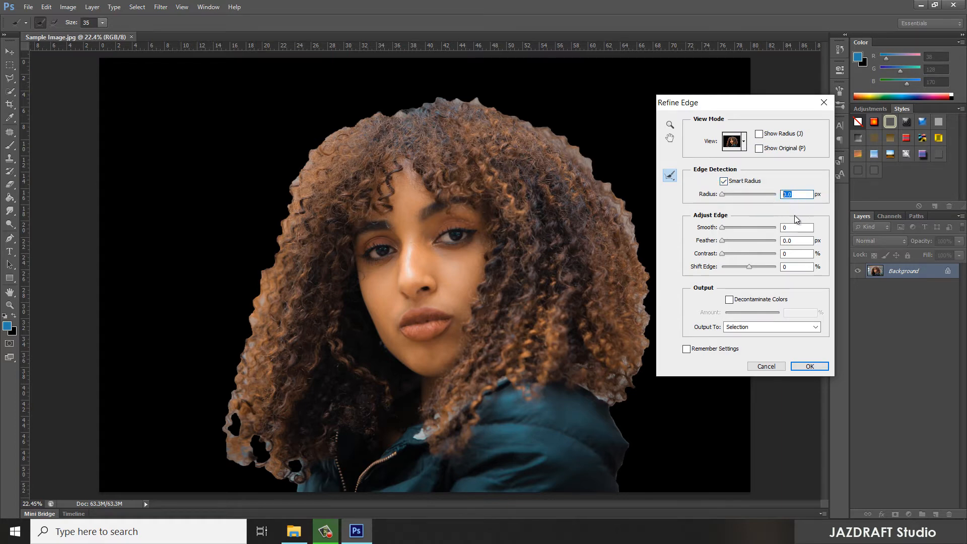
type("9")
- Set the Refine Radius brush size to 200 and paint along the whole hair outline, including the lower curls on both sides
left_click_drag(93, 23, 63, 23)
type("200")
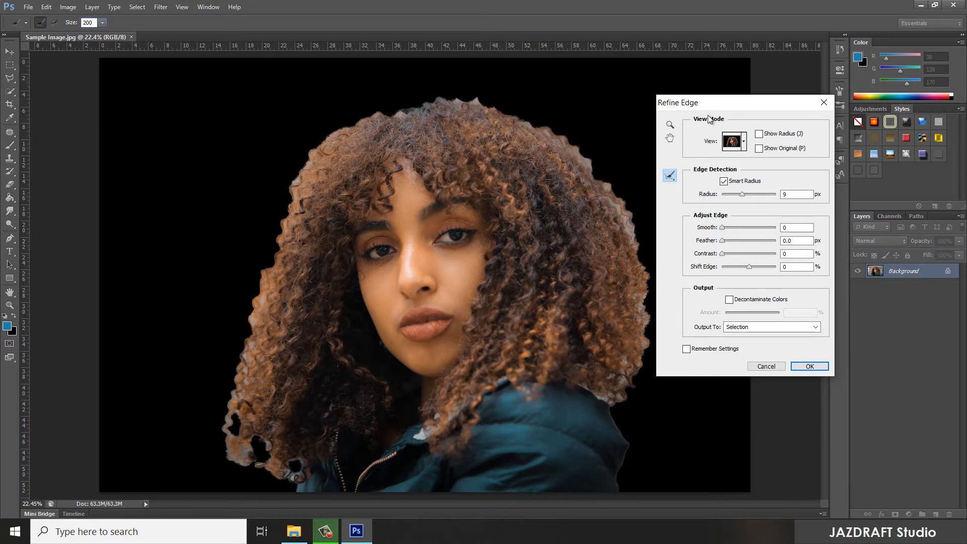
left_click_drag(732, 103, 792, 108)
mouse_move(467, 108)
left_mouse_down()
mouse_move(549, 136)
mouse_move(628, 224)
mouse_move(640, 331)
mouse_move(622, 388)
mouse_move(608, 396)
mouse_move(607, 384)
left_mouse_up()
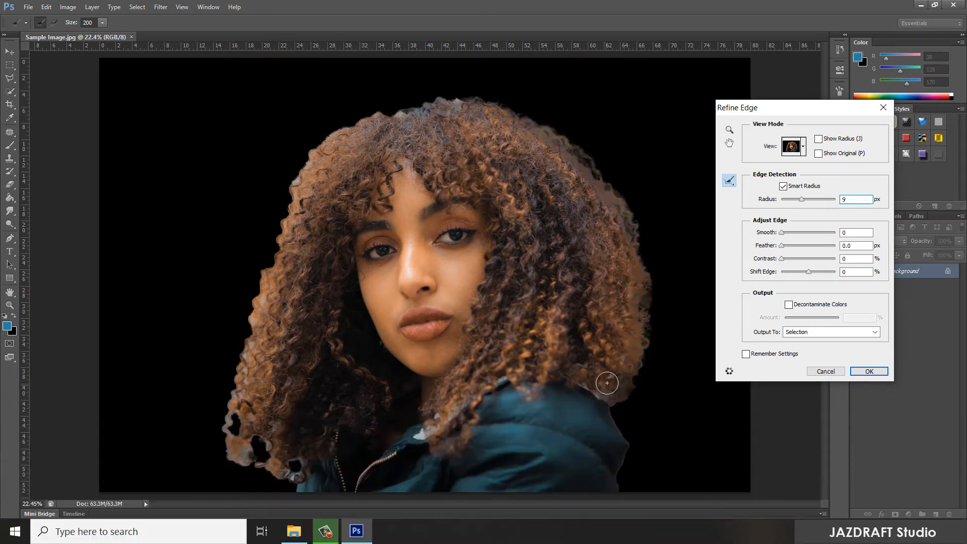
mouse_move(450, 105)
left_mouse_down()
mouse_move(335, 136)
mouse_move(296, 193)
mouse_move(252, 309)
mouse_move(266, 320)
mouse_move(229, 419)
mouse_move(237, 410)
mouse_move(241, 439)
mouse_move(252, 429)
mouse_move(267, 438)
mouse_move(271, 383)
mouse_move(273, 456)
mouse_move(263, 465)
mouse_move(283, 475)
mouse_move(297, 453)
mouse_move(301, 475)
left_mouse_up()
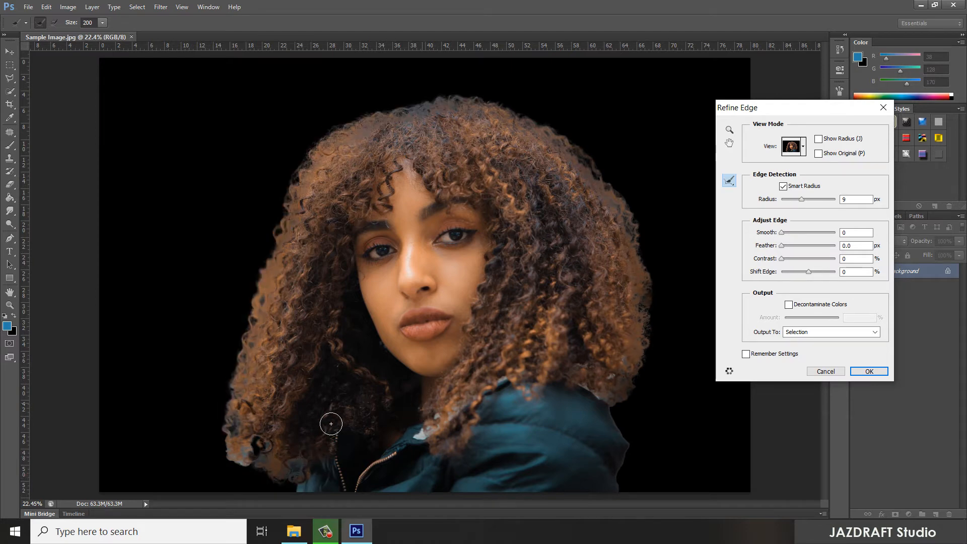
mouse_move(238, 449)
left_mouse_down()
mouse_move(257, 442)
mouse_move(247, 457)
mouse_move(243, 450)
mouse_move(275, 447)
left_mouse_up()
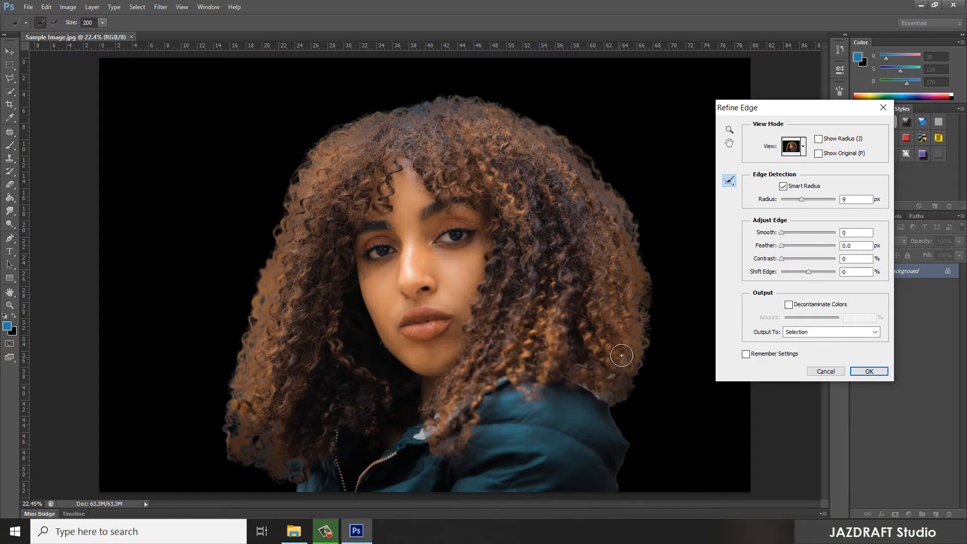
mouse_move(624, 369)
left_mouse_down()
mouse_move(624, 351)
mouse_move(625, 364)
left_mouse_up()
left_click_drag(608, 406, 609, 397)
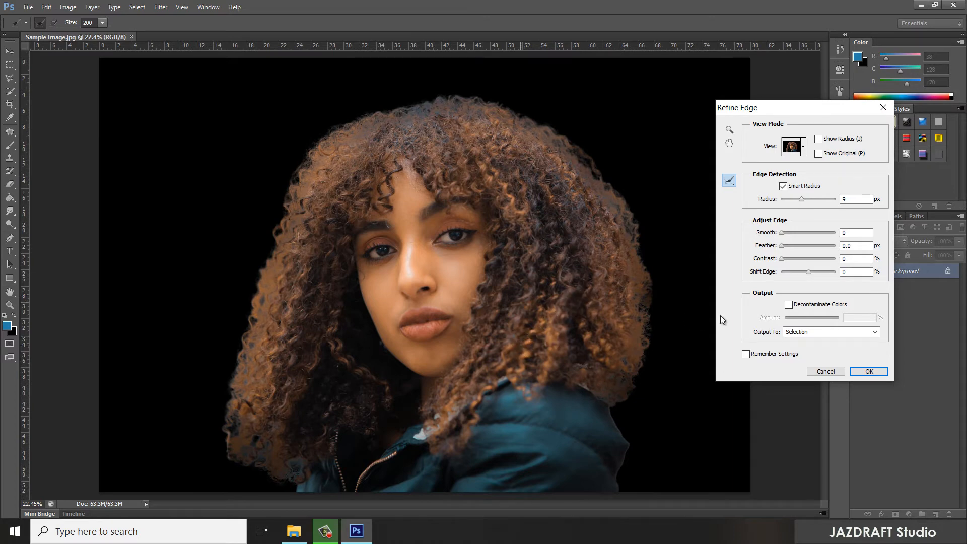
- Turn on Decontaminate Colors and output the refined selection to a new layer with a layer mask
left_click(789, 305)
left_click(814, 335)
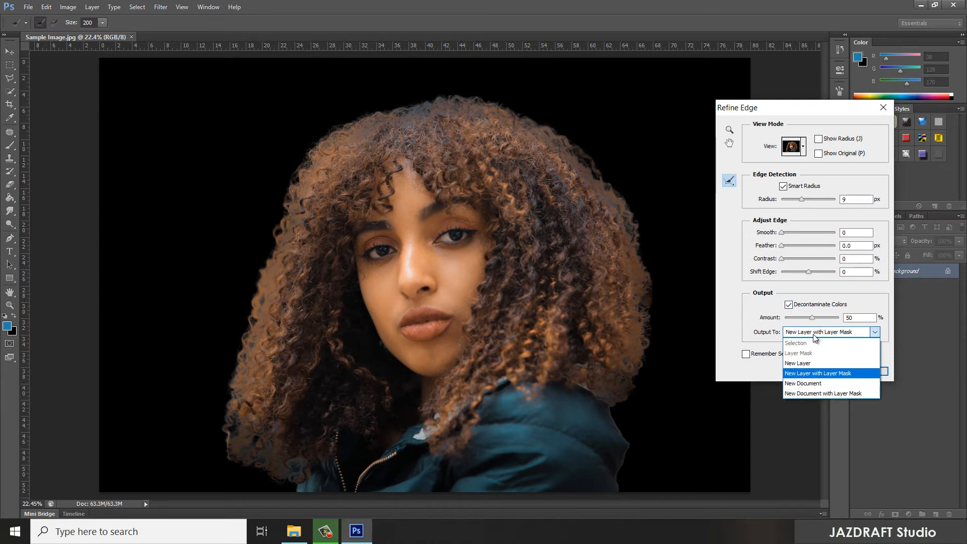
left_click(815, 335)
left_click(815, 334)
left_click(845, 378)
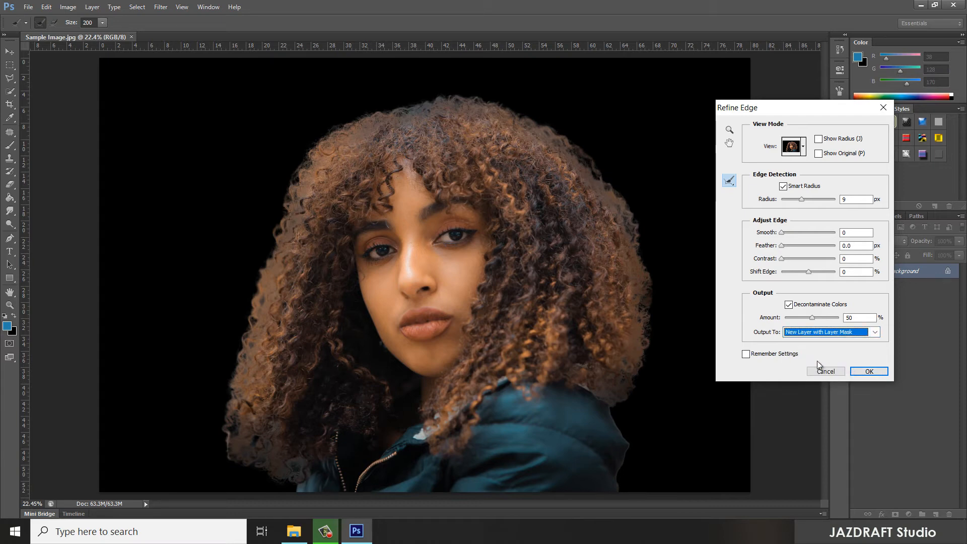
left_click(869, 371)
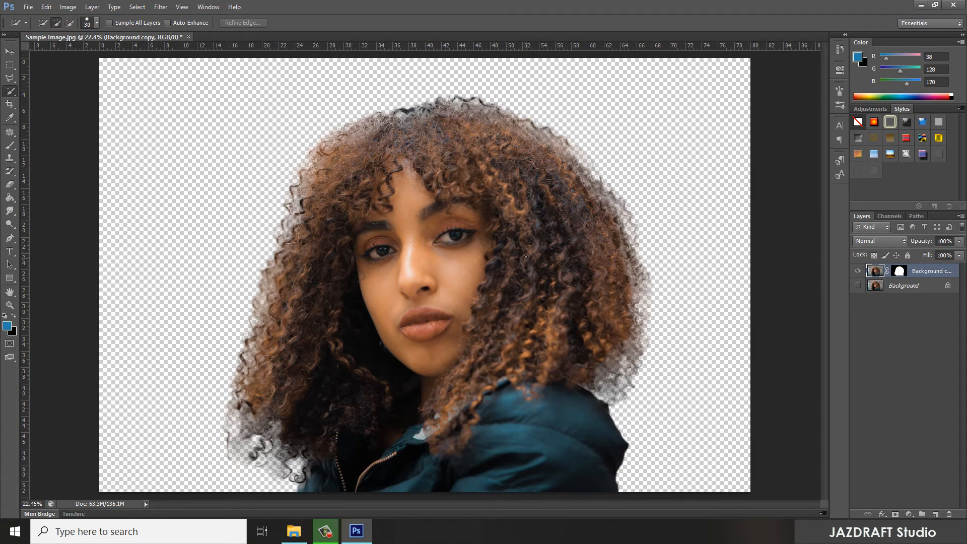
- Examine the cut-out's hair edges against transparency along the top and upper sides of the hair
key("ctrl+plus")
key("ctrl+plus")
key("ctrl+plus")
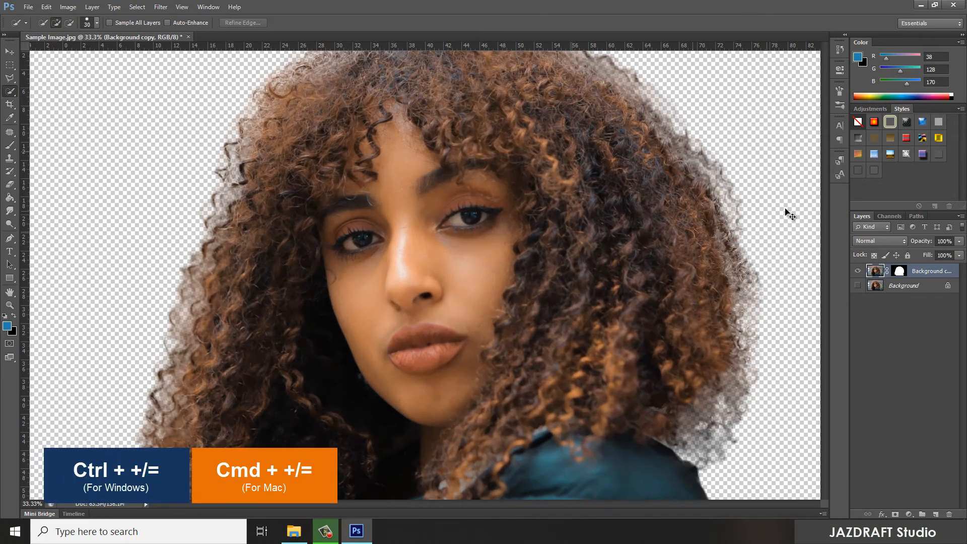
key("ctrl+plus")
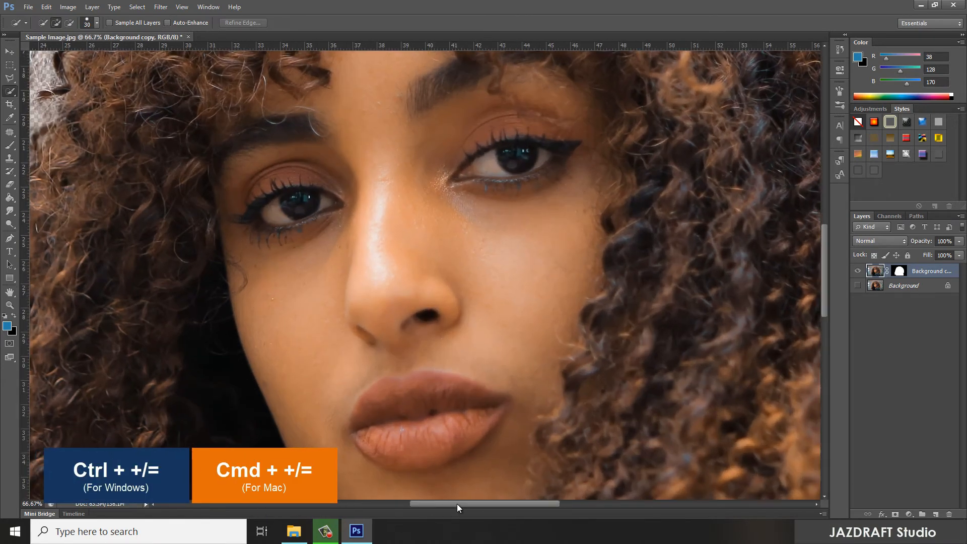
left_click_drag(457, 504, 502, 492)
scroll(447, 219, "up", 3)
scroll(676, 240, "up", 1)
scroll(676, 240, "up", 3)
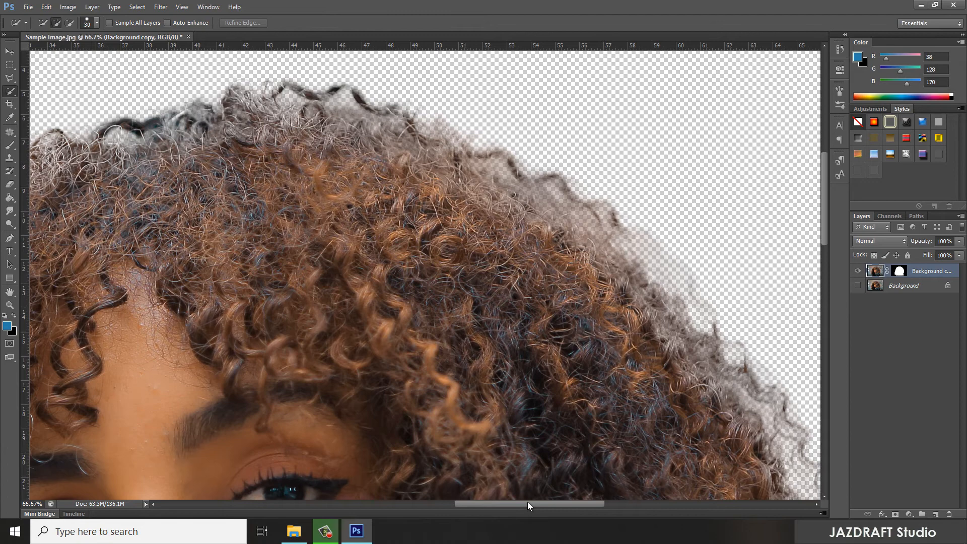
left_click_drag(527, 502, 435, 489)
scroll(477, 364, "down", 3)
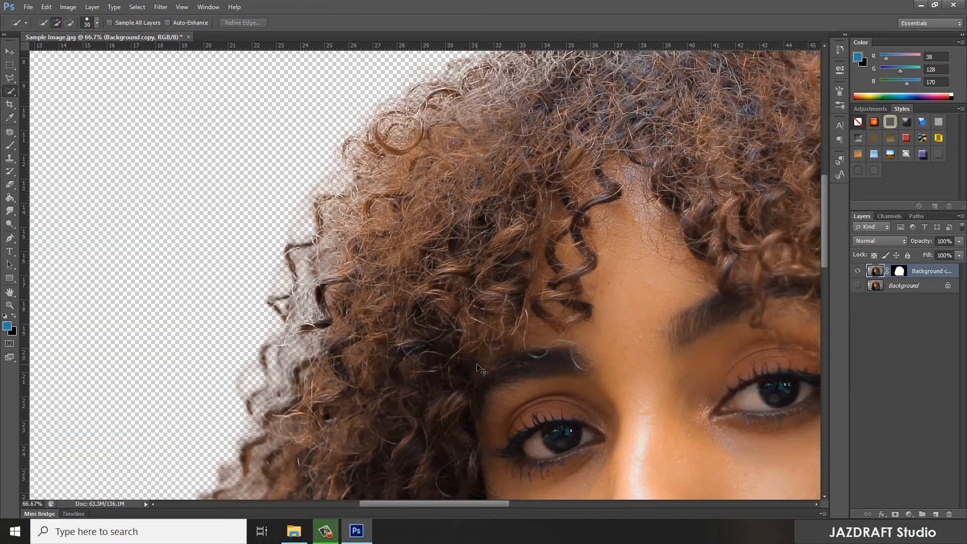
key("ctrl+0")
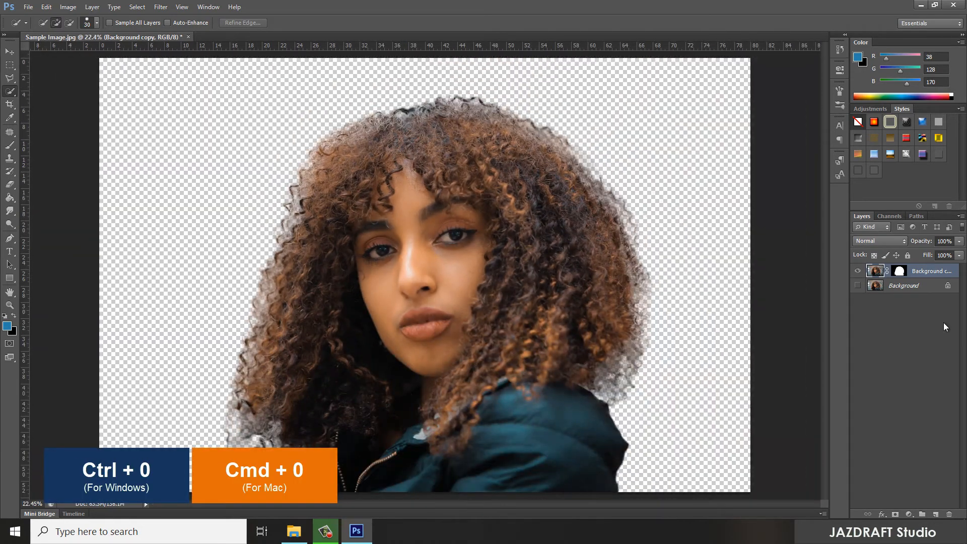
left_click(918, 286)
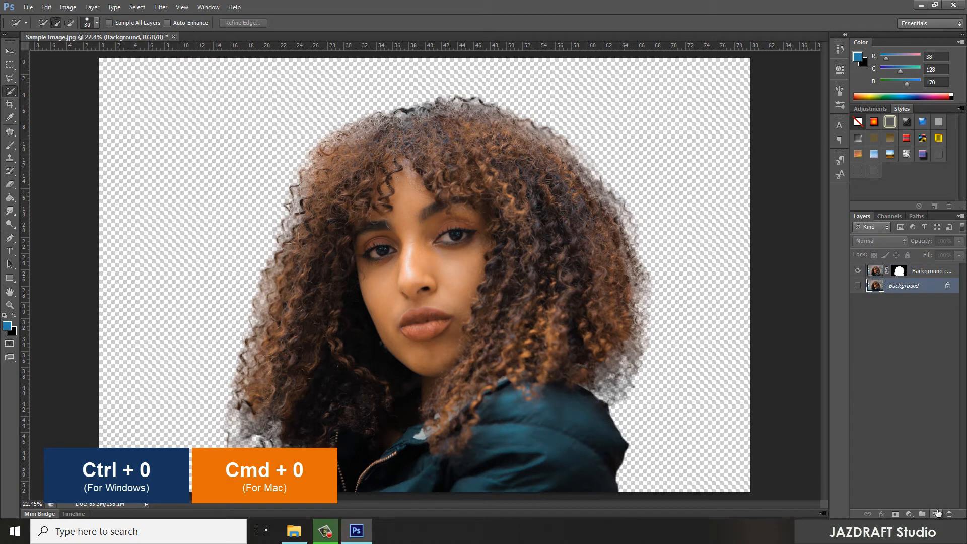
left_click(936, 514)
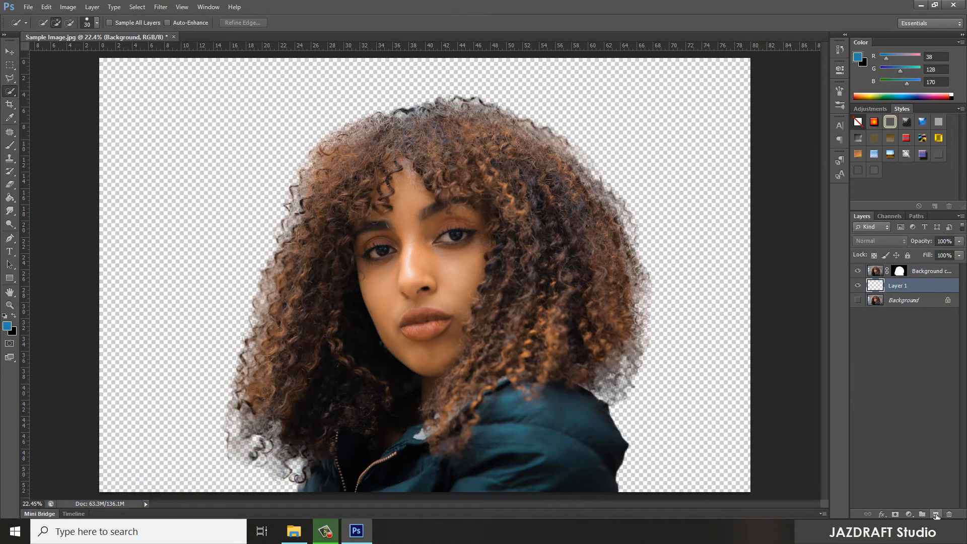
left_click(912, 302)
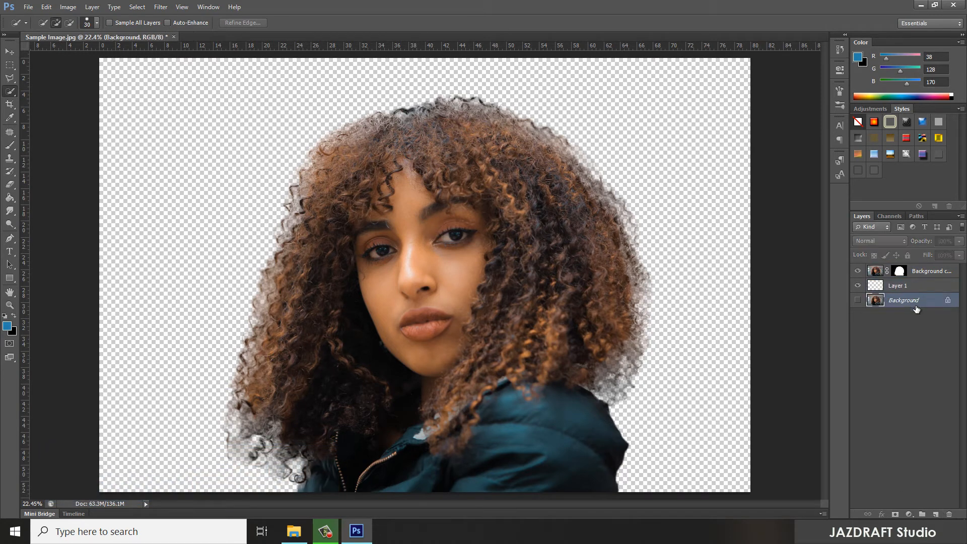
left_click(930, 291)
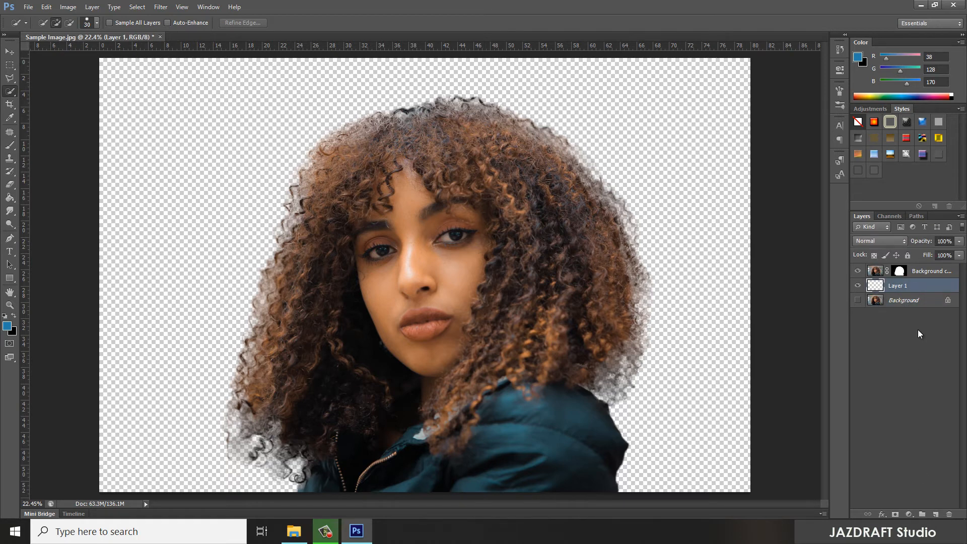
key("Delete")
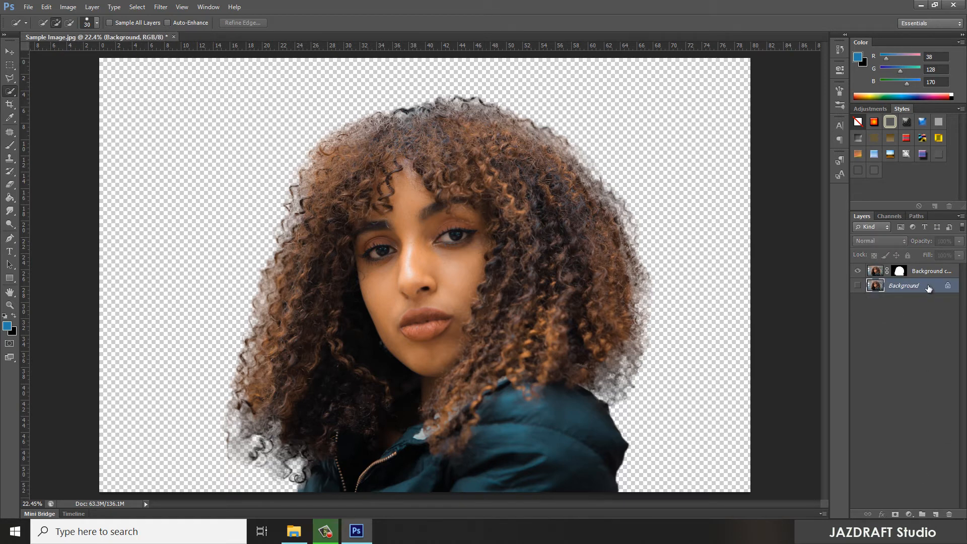
- Add an empty layer directly above the Background layer and set the foreground color to teal 36aaa6
left_click(936, 515)
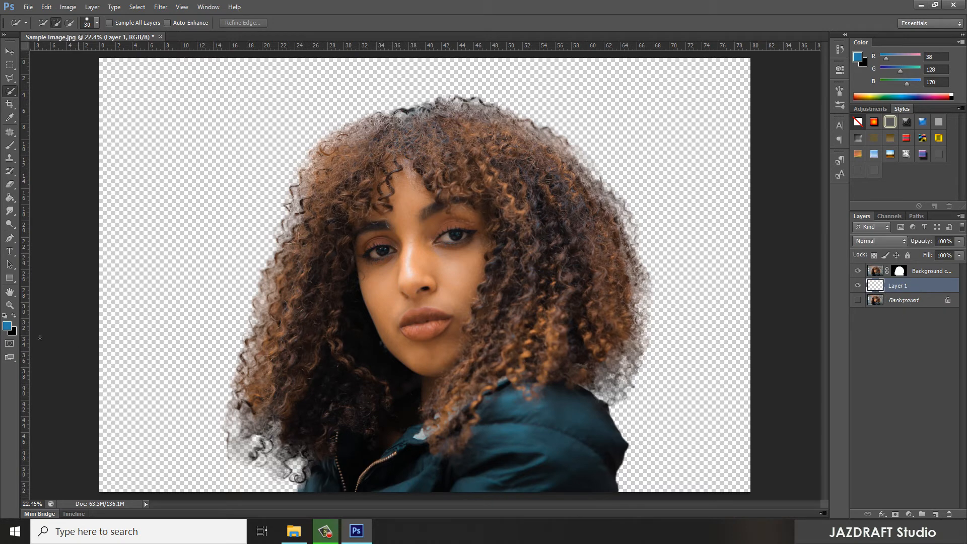
left_click(8, 326)
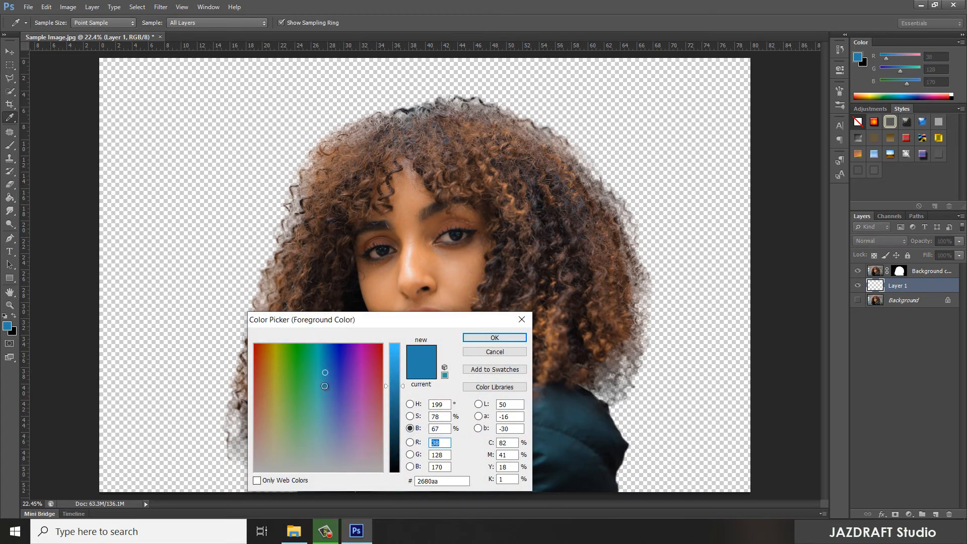
left_click(480, 353)
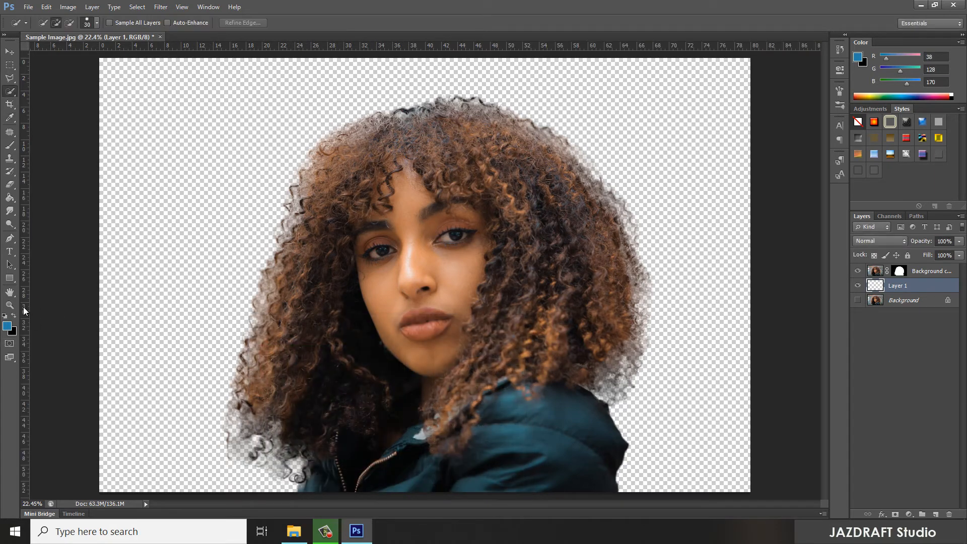
left_click(7, 326)
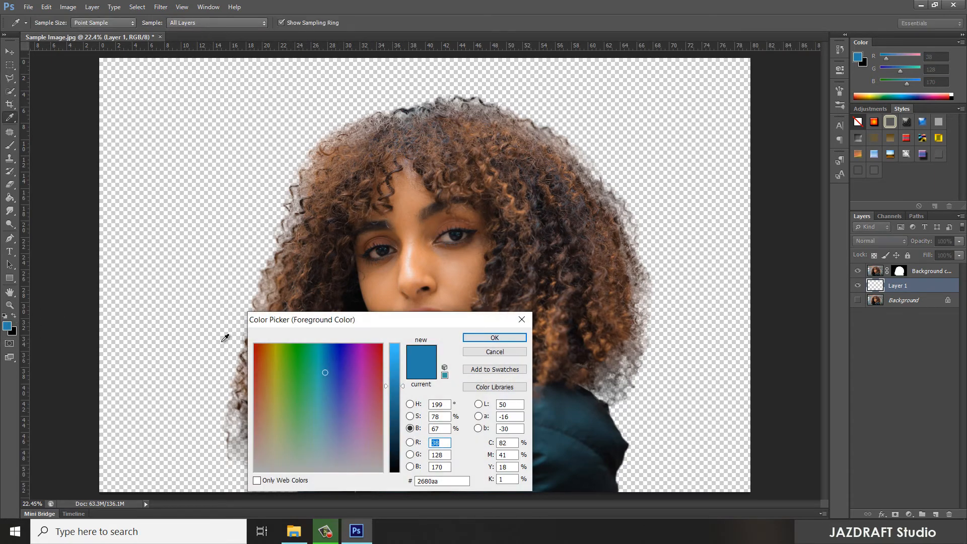
left_click(317, 385)
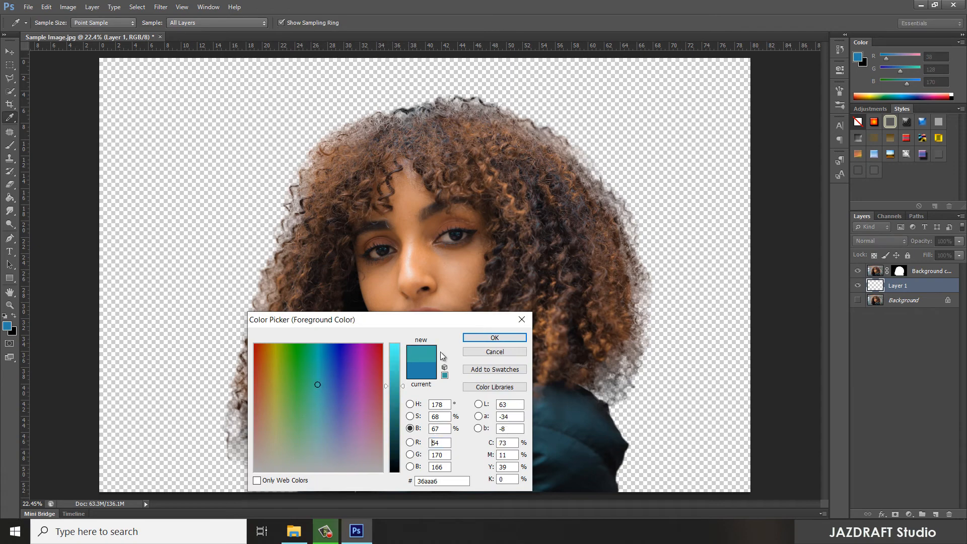
left_click(488, 340)
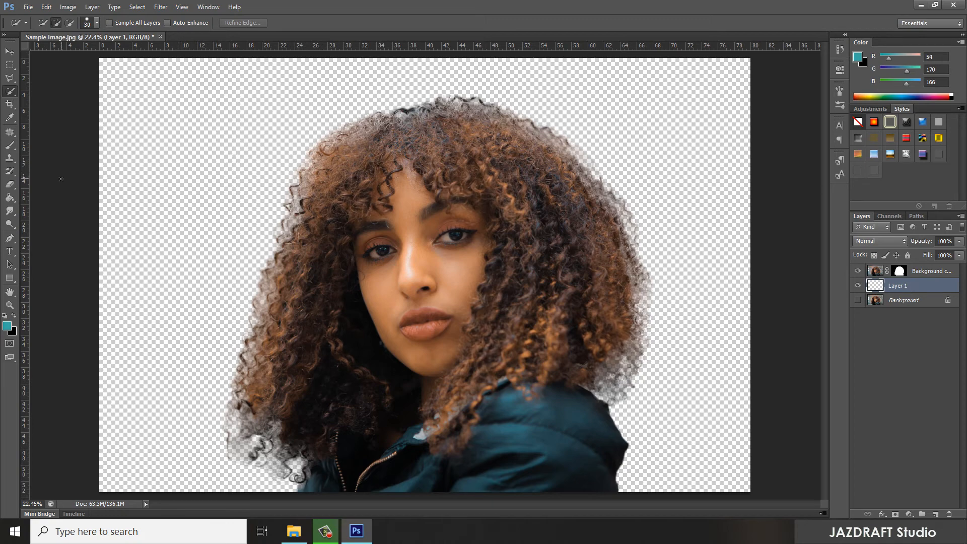
- Fill the empty layer behind the woman with the teal foreground color using the Paint Bucket Tool
left_click(7, 199)
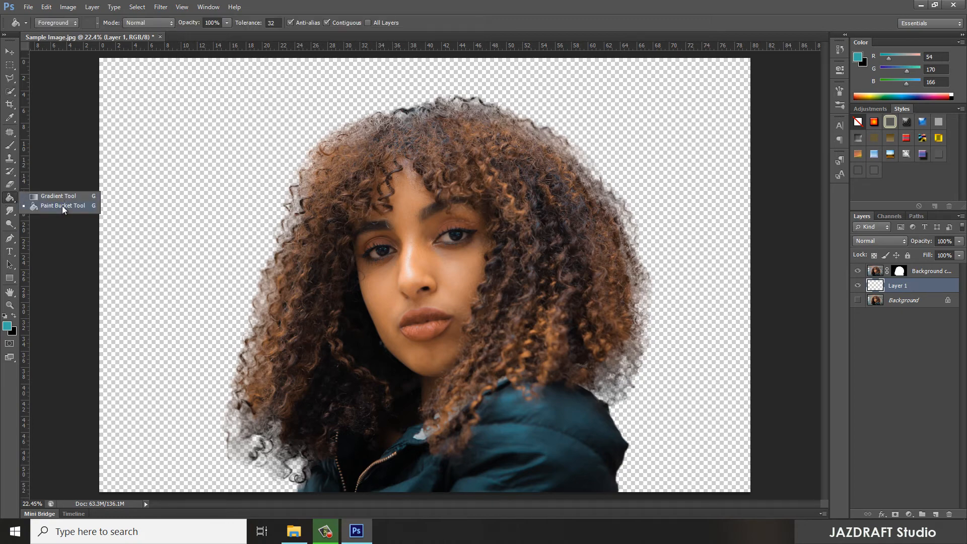
left_click(62, 206)
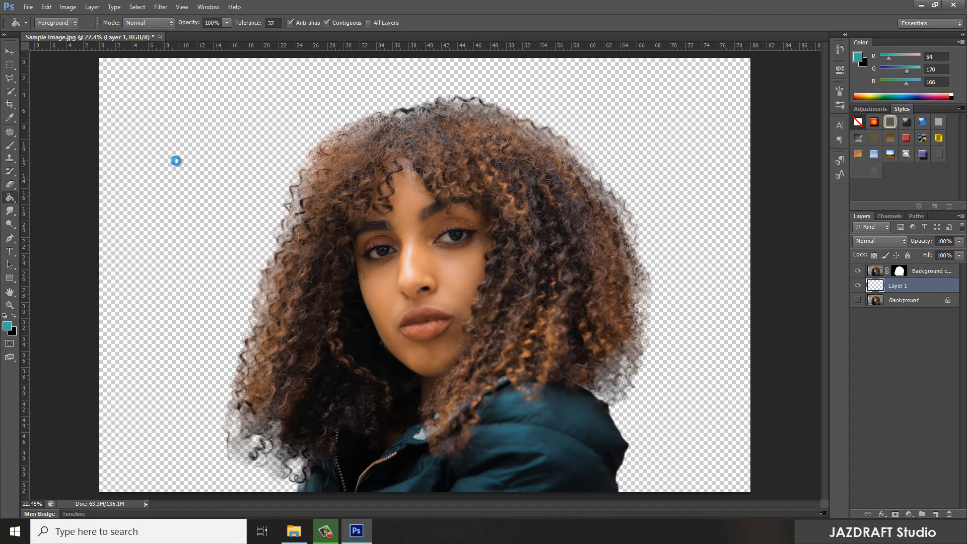
left_click(175, 161)
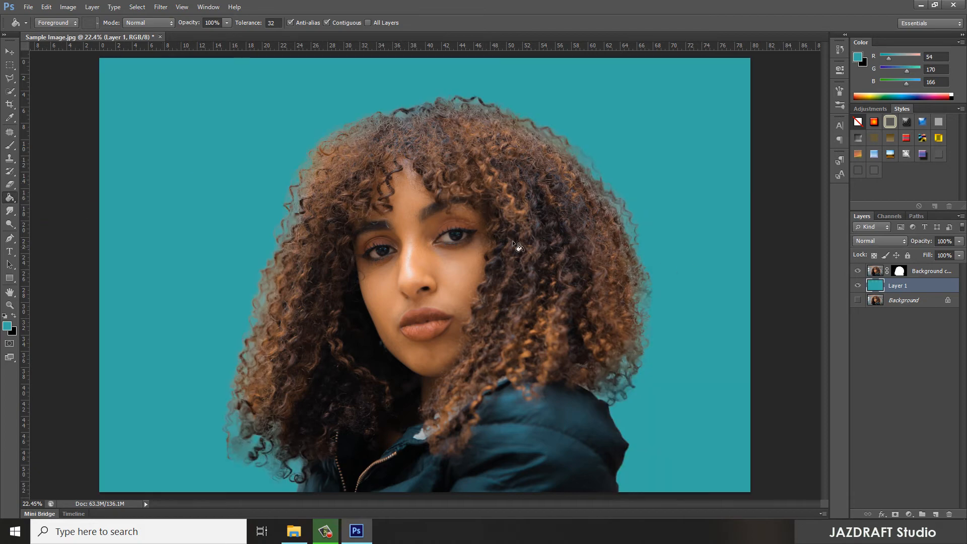
- Examine the hair edges against the teal fill up close, especially the woman's curls beside the face and above the jacket
key("ctrl+equal")
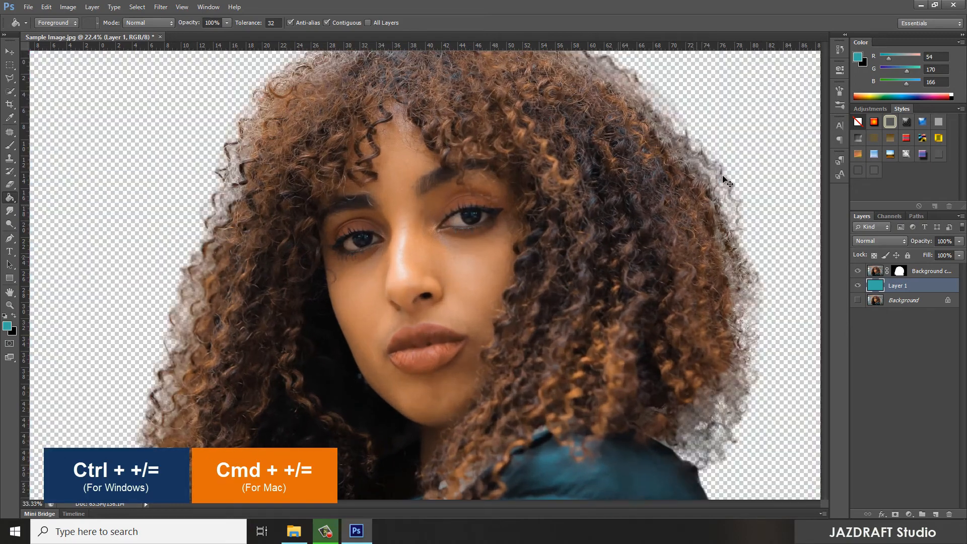
left_click_drag(573, 503, 638, 503)
scroll(625, 277, "up", 2)
key("ctrl+equal")
key("ctrl+equal")
scroll(468, 177, "up", 2)
left_click_drag(515, 504, 365, 456)
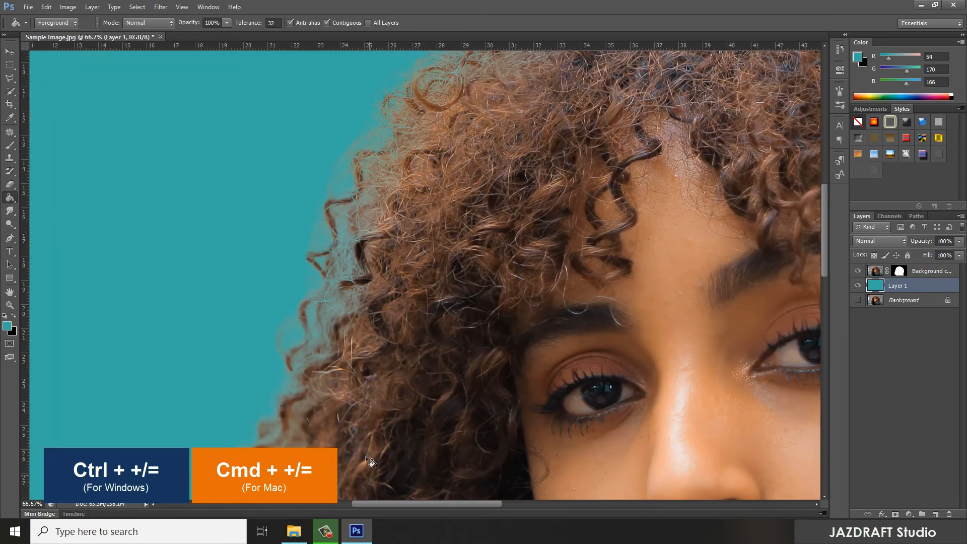
scroll(412, 158, "up", 3)
scroll(580, 234, "down", 15)
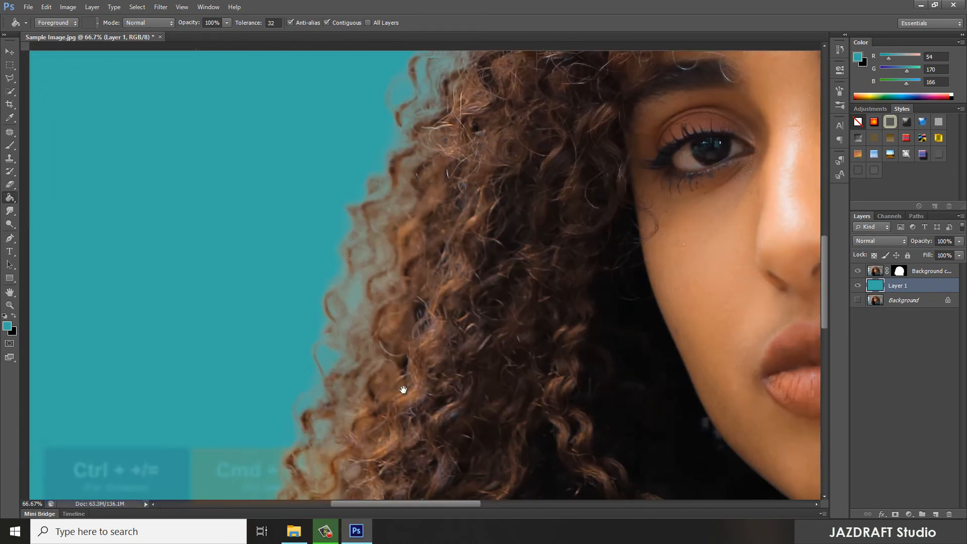
scroll(404, 389, "left", 4)
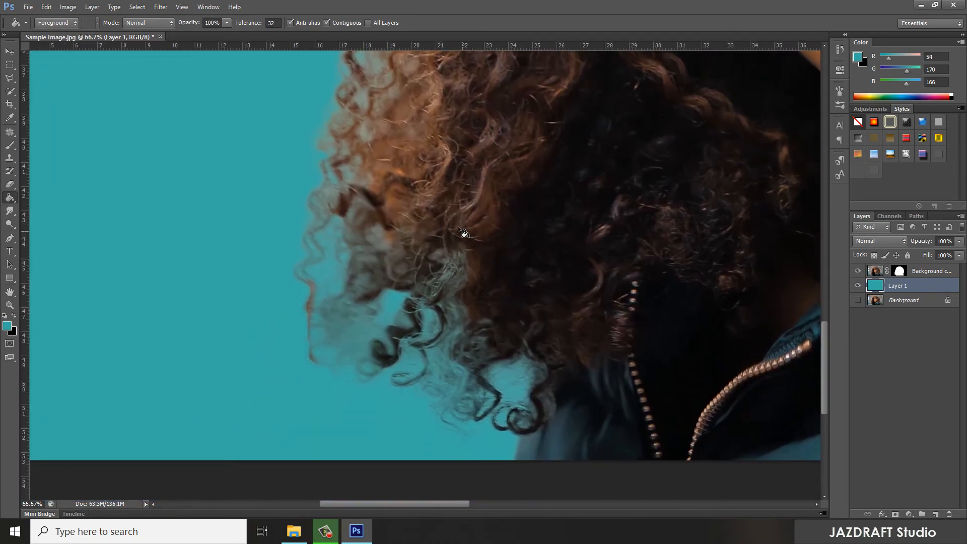
key("ctrl+equal")
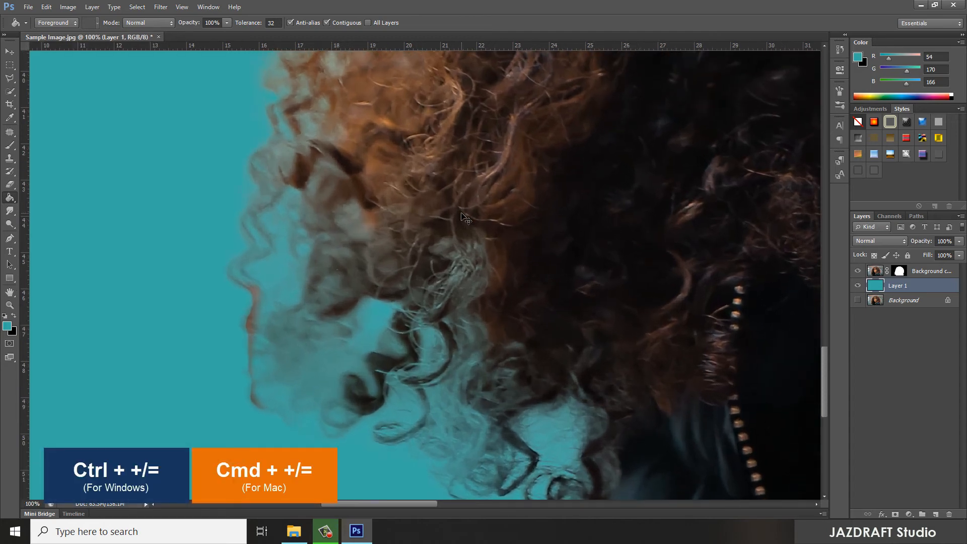
key("ctrl+minus")
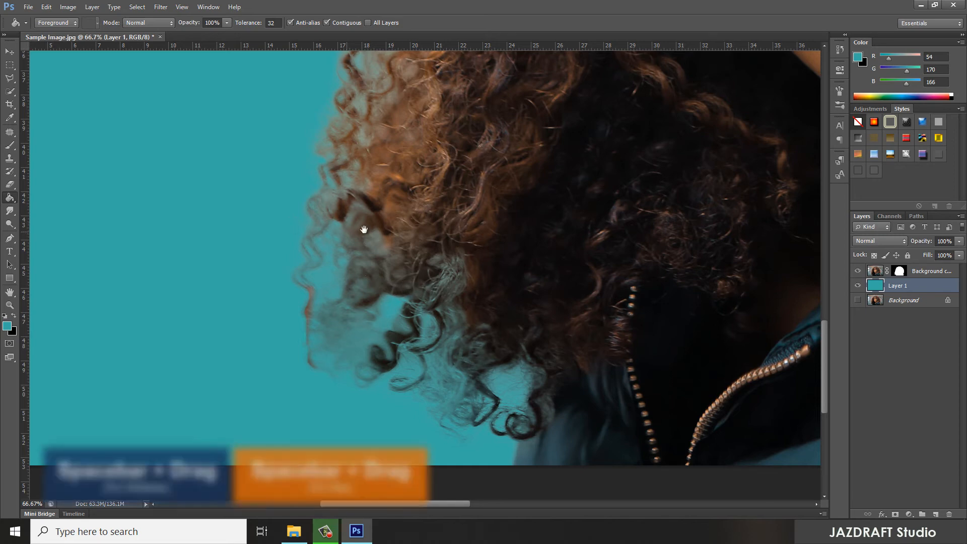
left_click_drag(496, 186, 564, 455)
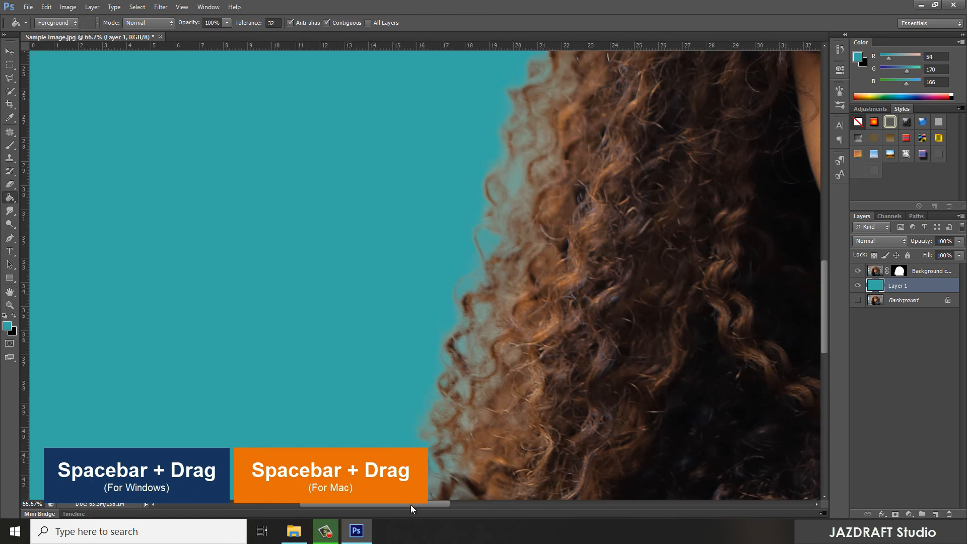
left_click_drag(410, 505, 486, 503)
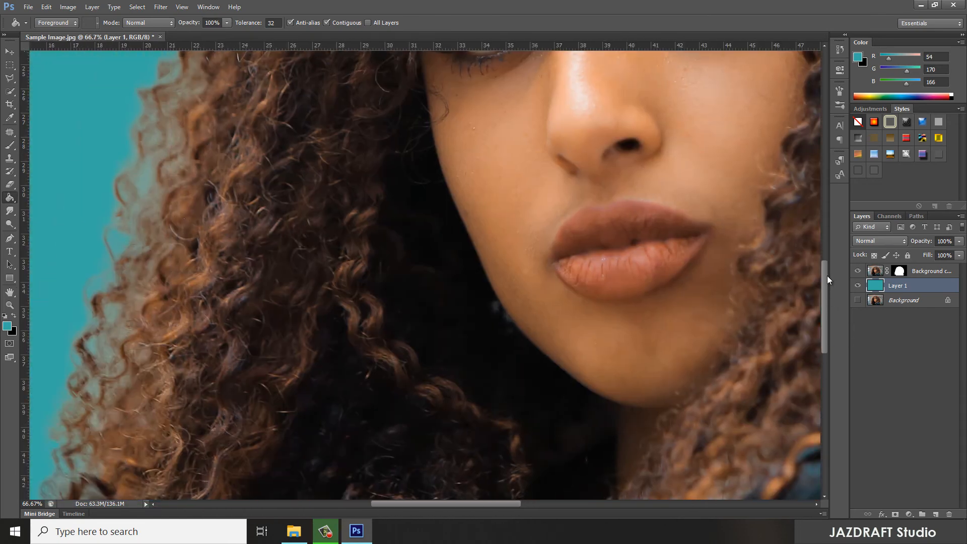
left_click_drag(828, 276, 824, 322)
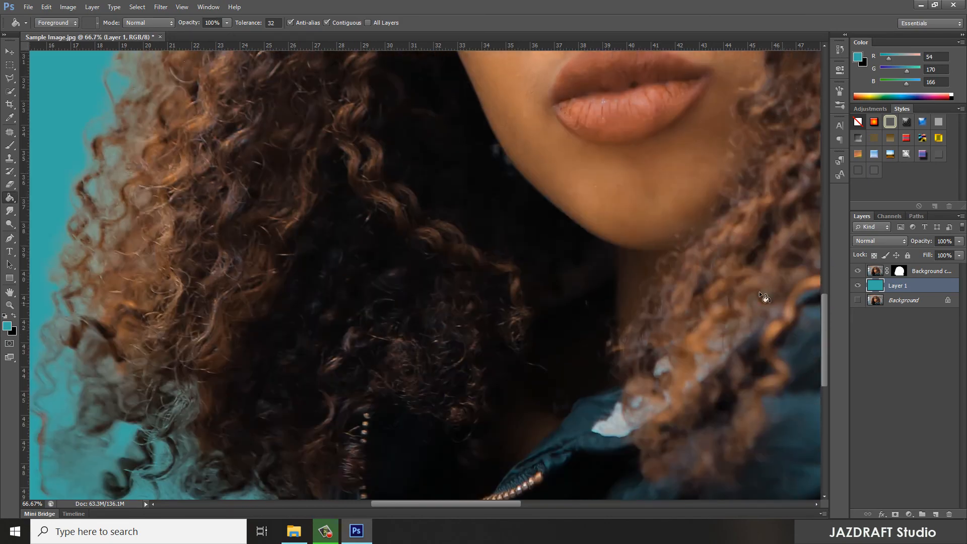
key("ctrl+0")
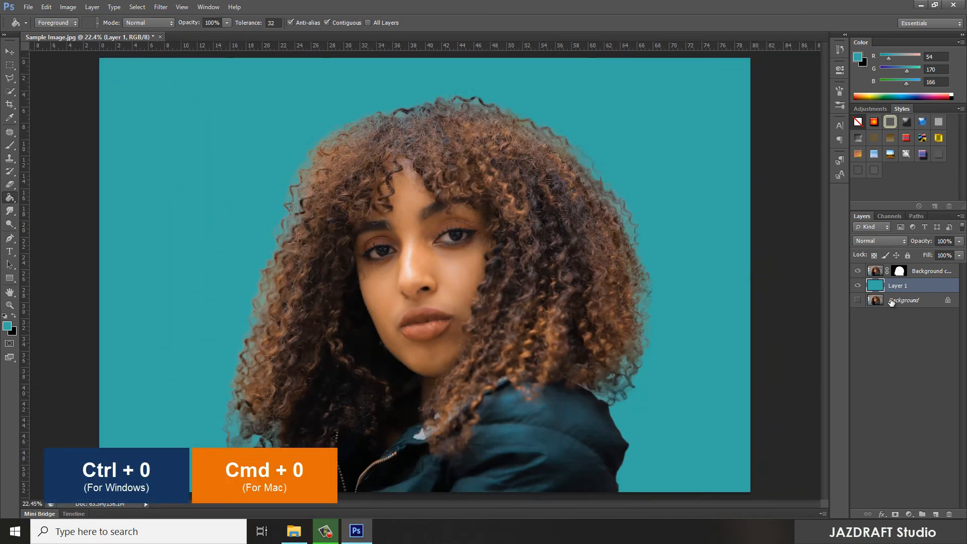
- Hide the teal fill layer and set up saving the transparent cut-out to New folder in PNG format
left_click(858, 286)
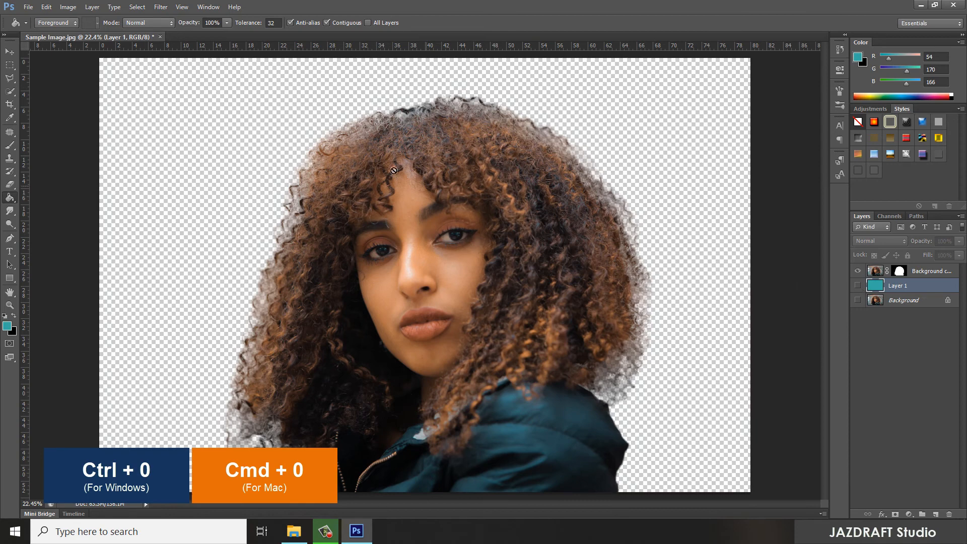
left_click(31, 7)
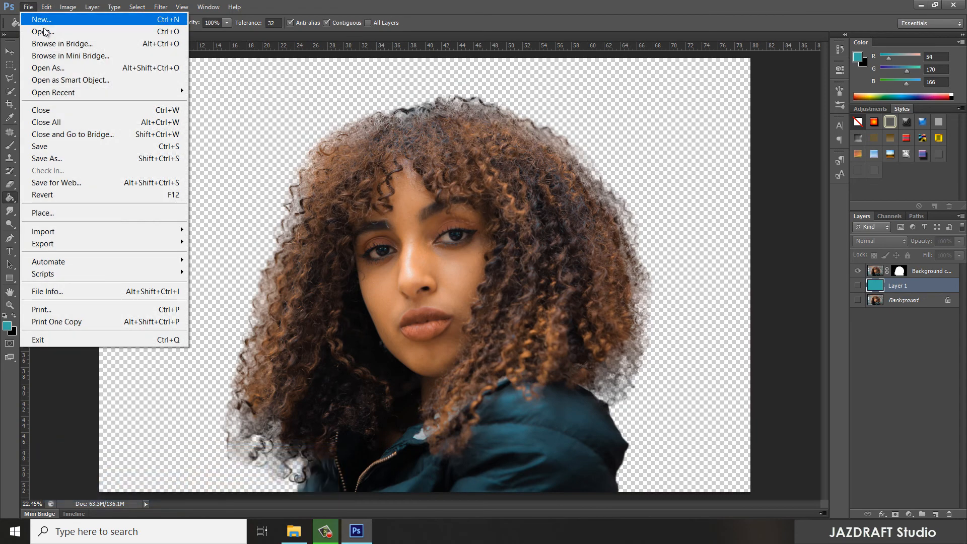
left_click(30, 8)
left_click(29, 8)
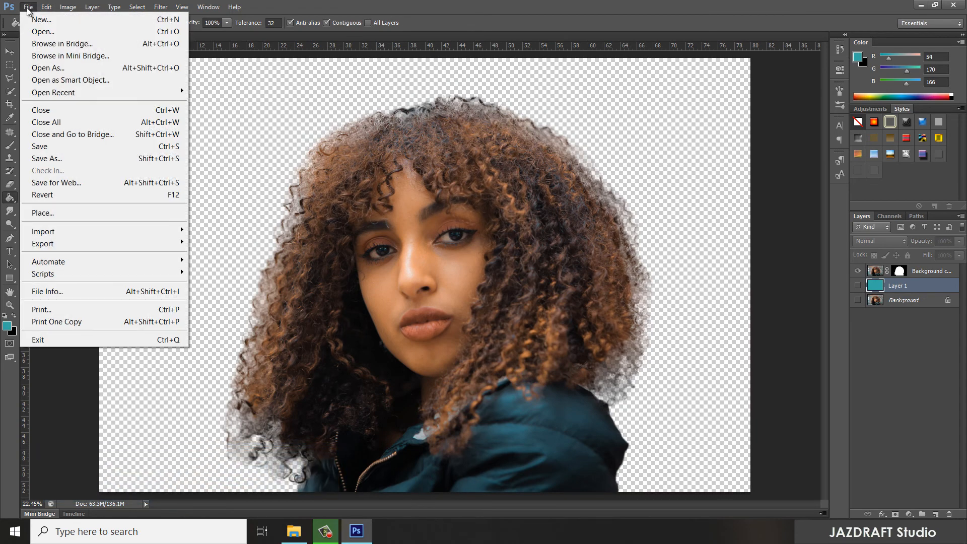
left_click(48, 158)
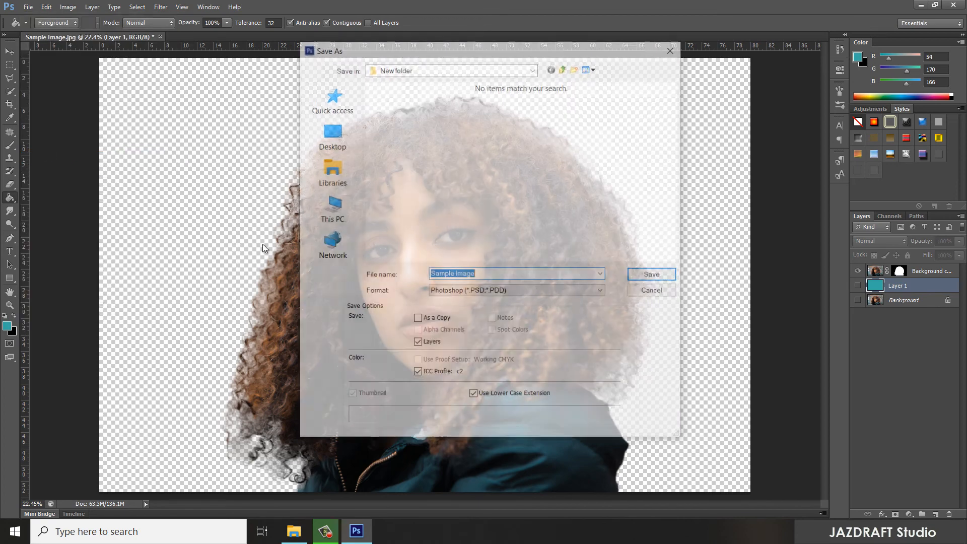
left_click(465, 291)
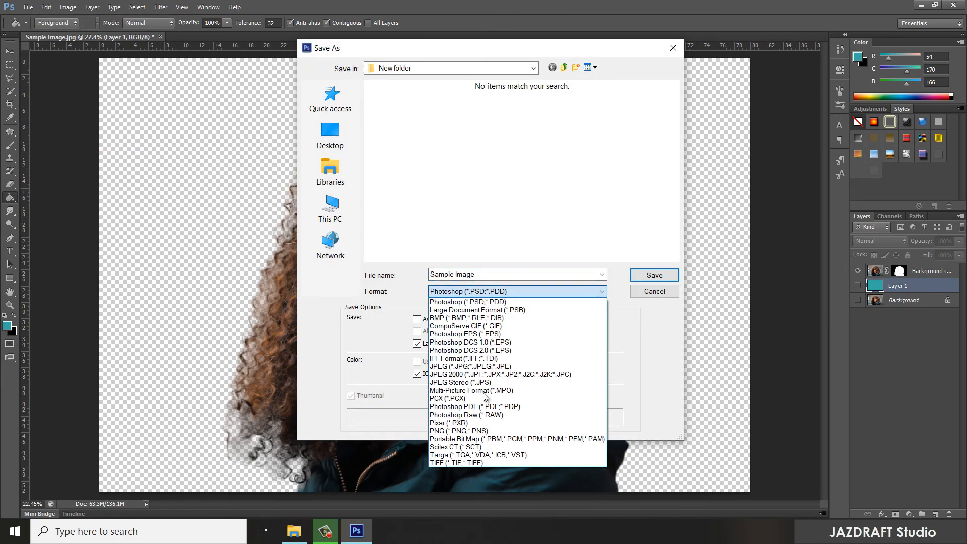
left_click(481, 431)
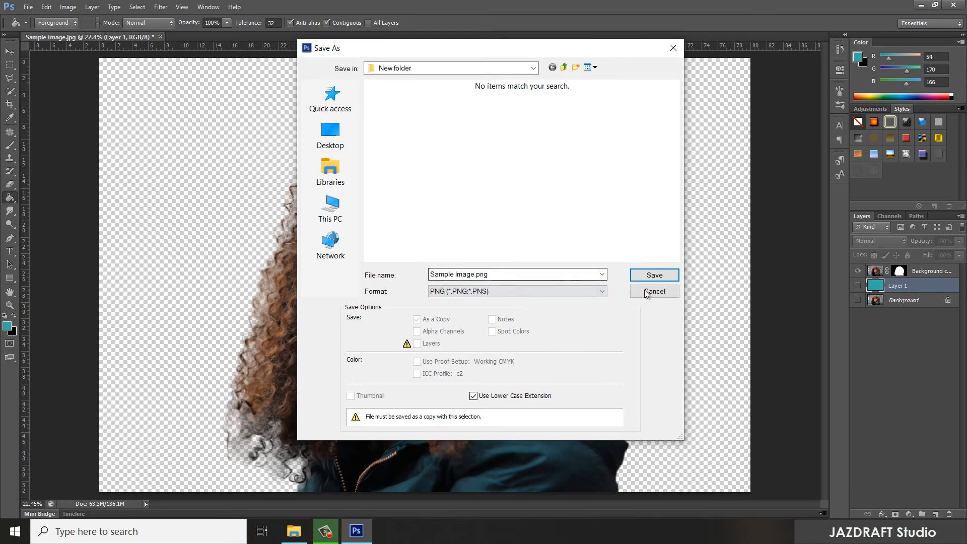
- Name the PNG file "Sample Image (edited).png" and save it with Smallest / Slow compression and no interlacing
left_click(520, 277)
left_click(522, 277)
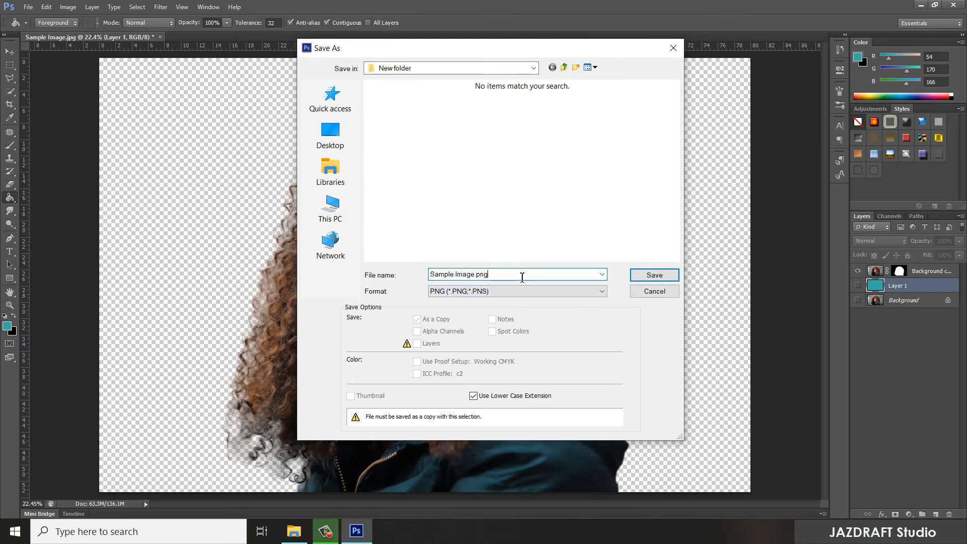
left_click(476, 274)
type("(e")
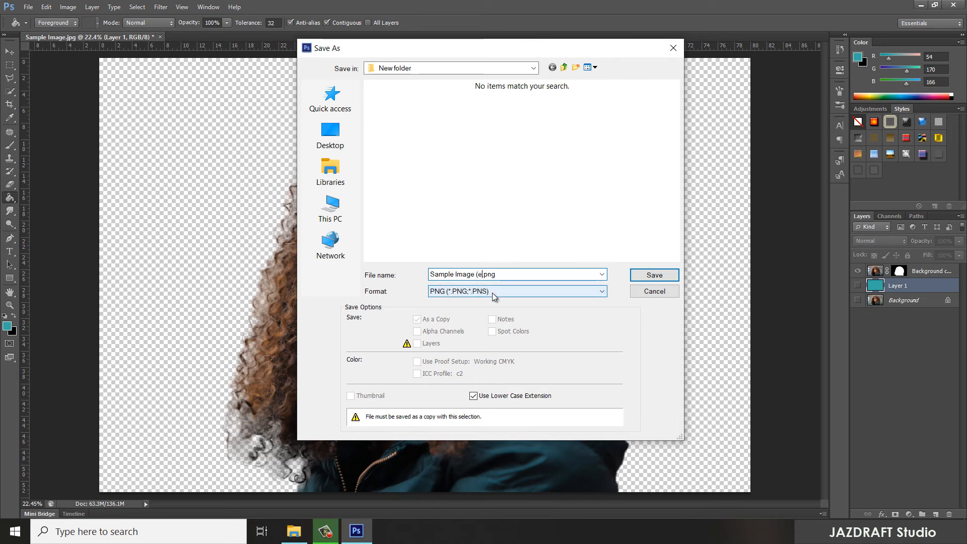
type("dited)")
left_click(656, 276)
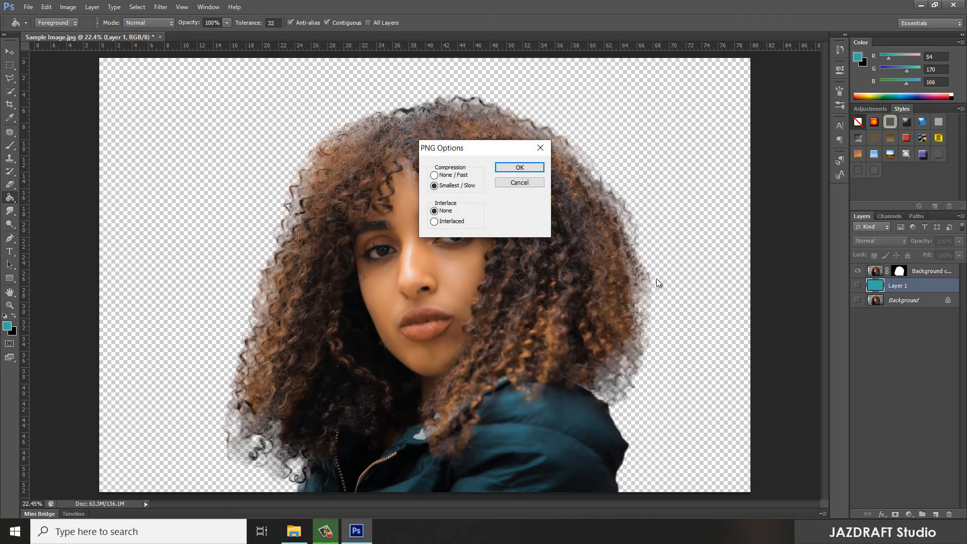
left_click(519, 169)
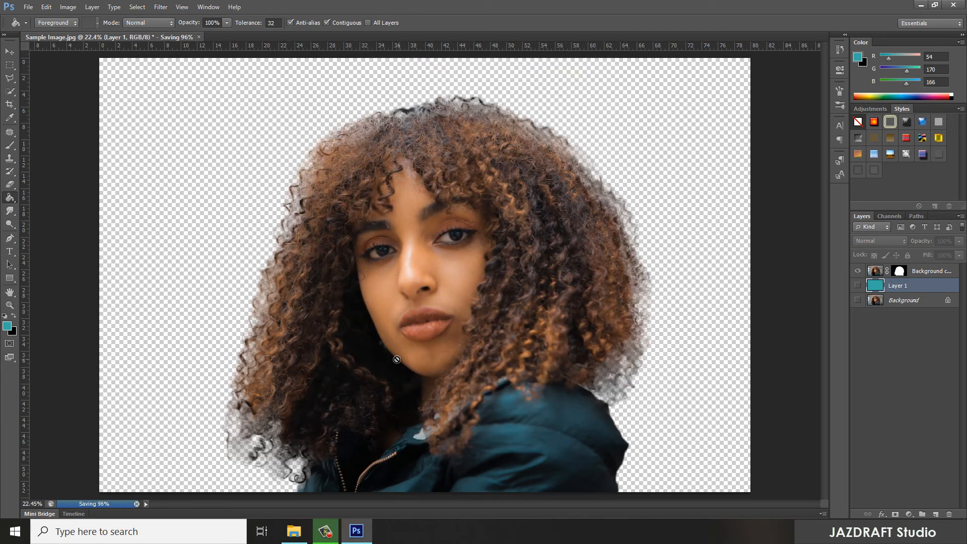
- Switch to File Explorer and compare the original Sample Image with Sample Image (edited) in Picasa Photo Viewer
left_click(294, 531)
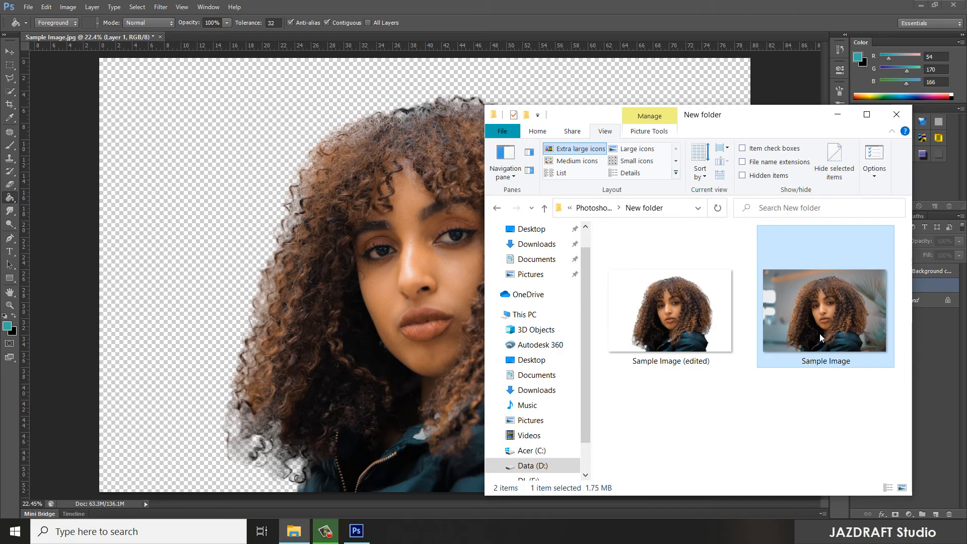
scroll(579, 289, "up", 5)
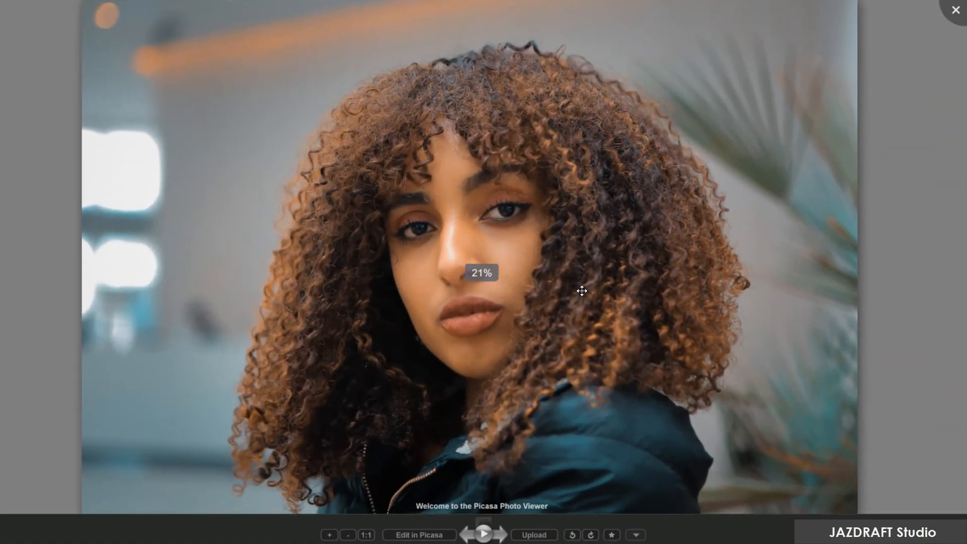
scroll(901, 254, "down", 2)
key("Right")
scroll(674, 280, "up", 5)
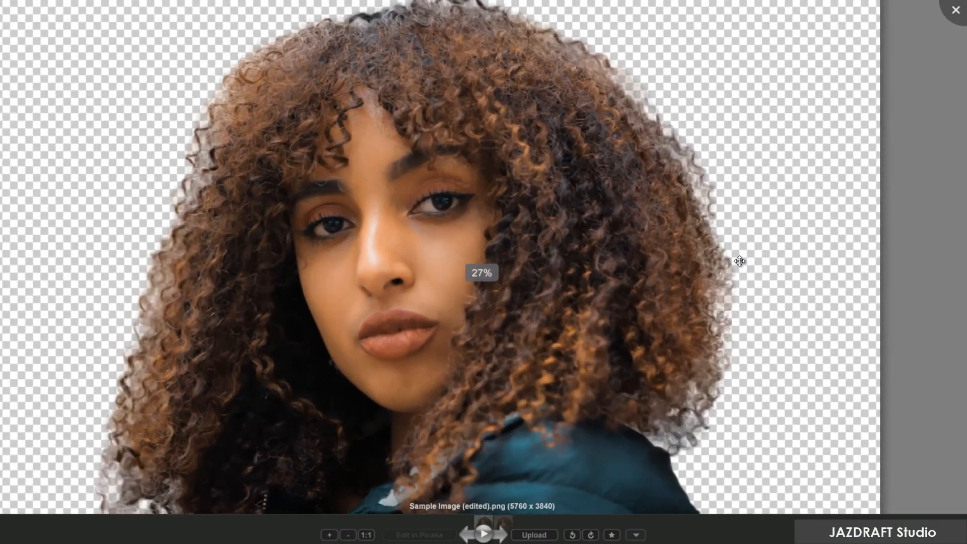
- Examine the saved PNG's hair edges up close along the side and crown, then the curls around the face and jacket collar
scroll(736, 271, "up", 2)
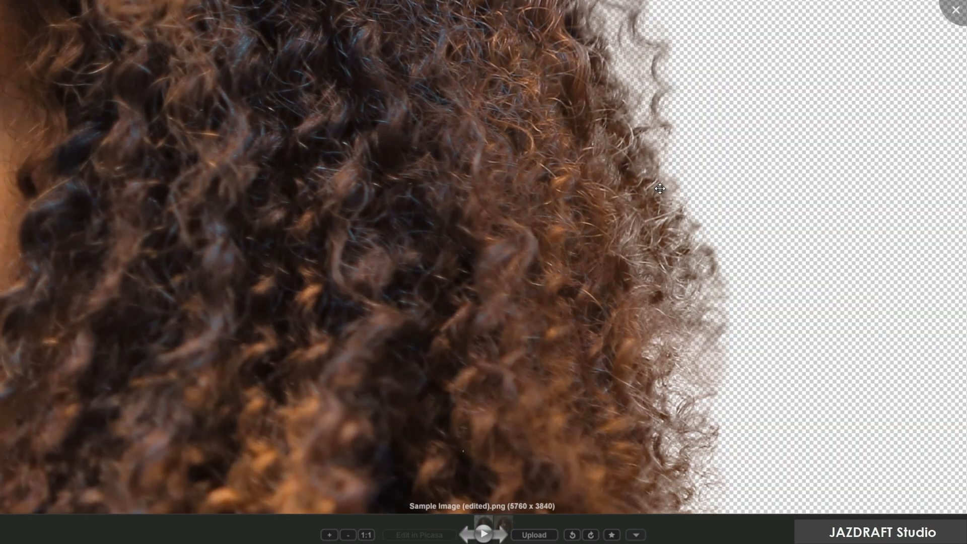
left_click_drag(660, 188, 801, 414)
left_click_drag(661, 255, 745, 462)
left_click_drag(497, 199, 763, 269)
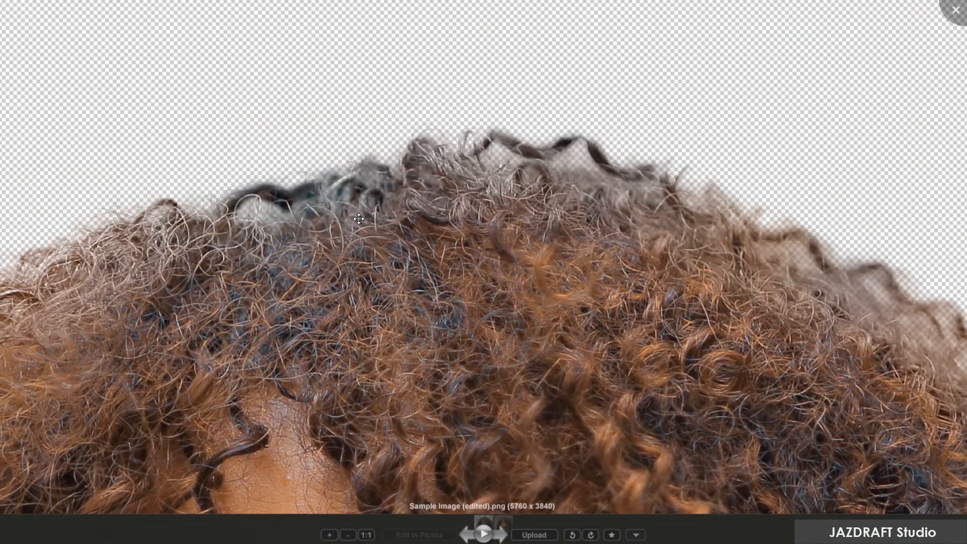
left_click_drag(353, 225, 894, 92)
left_click_drag(550, 301, 612, 112)
left_click_drag(477, 448, 477, 50)
left_click_drag(596, 453, 436, 168)
left_click_drag(568, 158, 402, 437)
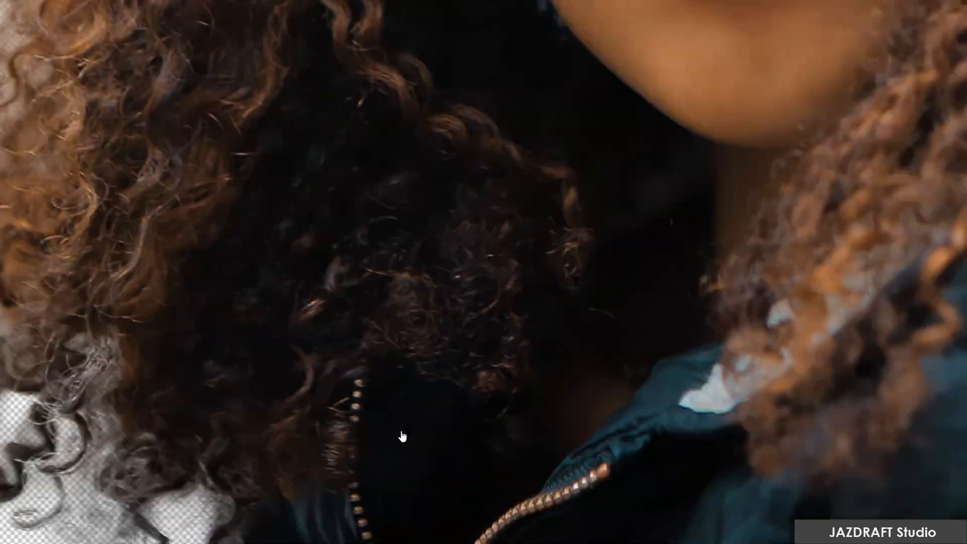
scroll(402, 437, "down", 8)
scroll(556, 287, "up", 3)
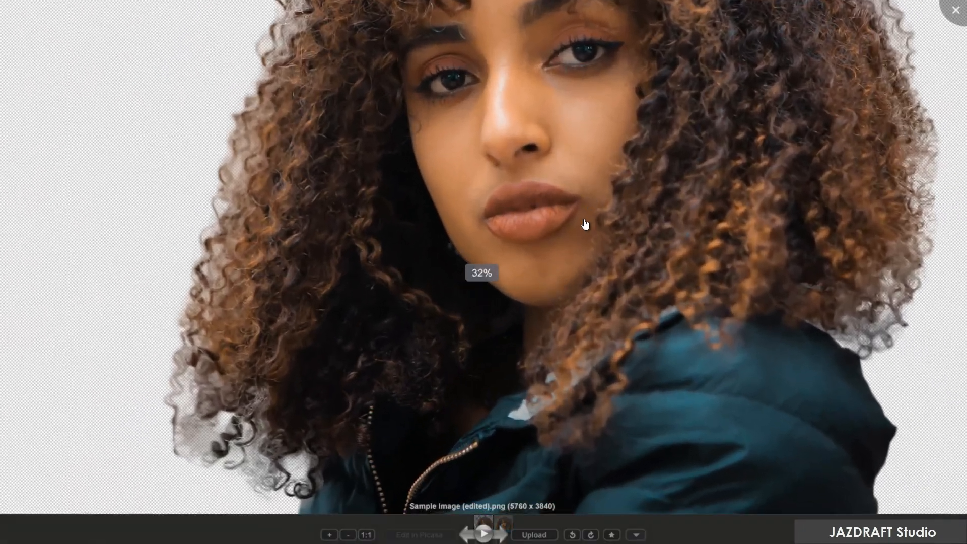
left_click_drag(585, 224, 574, 315)
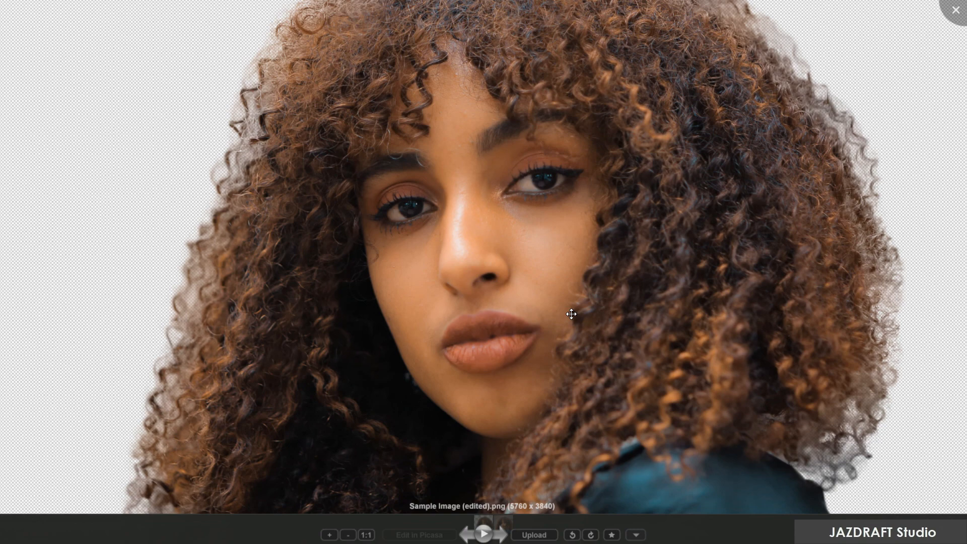